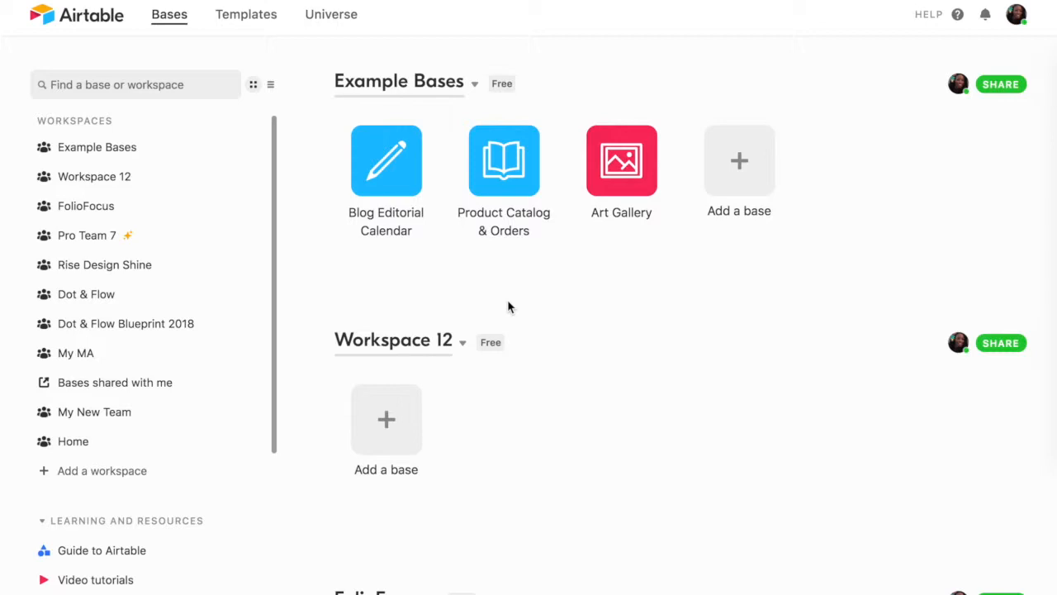
- Look over the Blog Editorial Calendar base's customization options and its table, and return to the bases overview
scroll(637, 332, "down", 1)
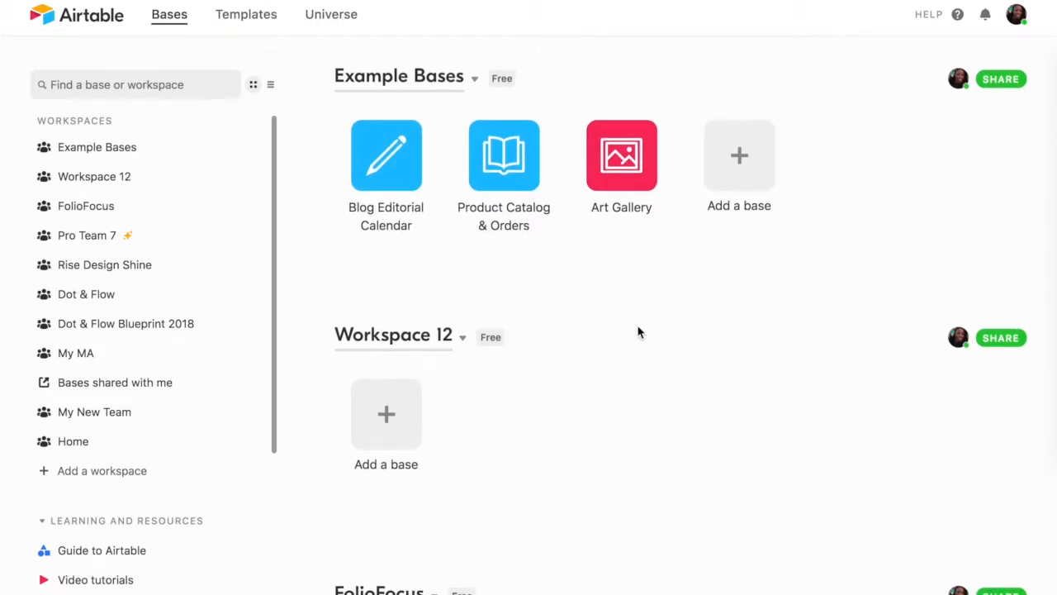
scroll(637, 333, "up", 1)
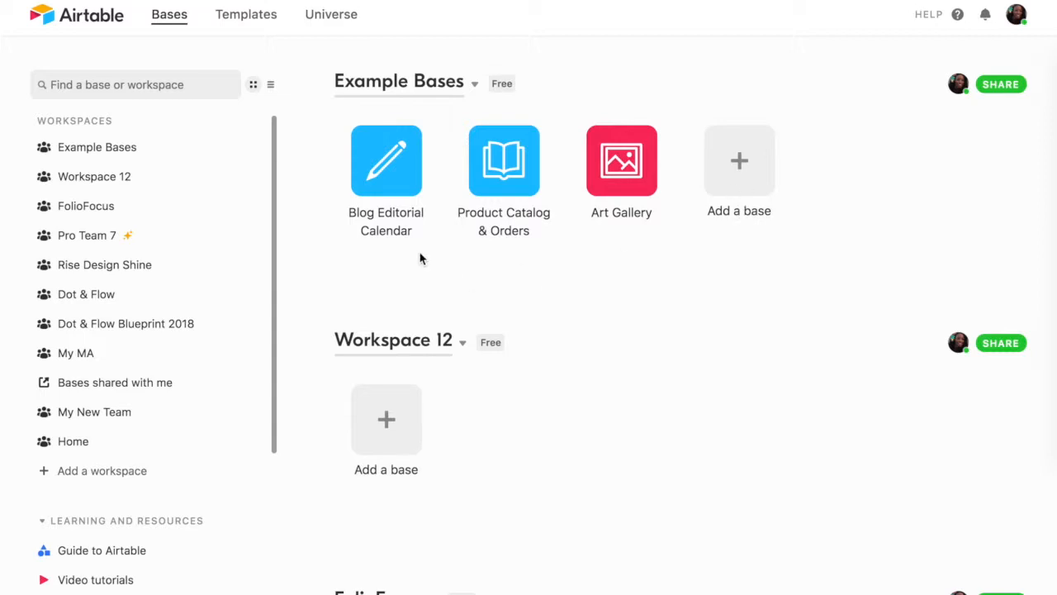
left_click(411, 187)
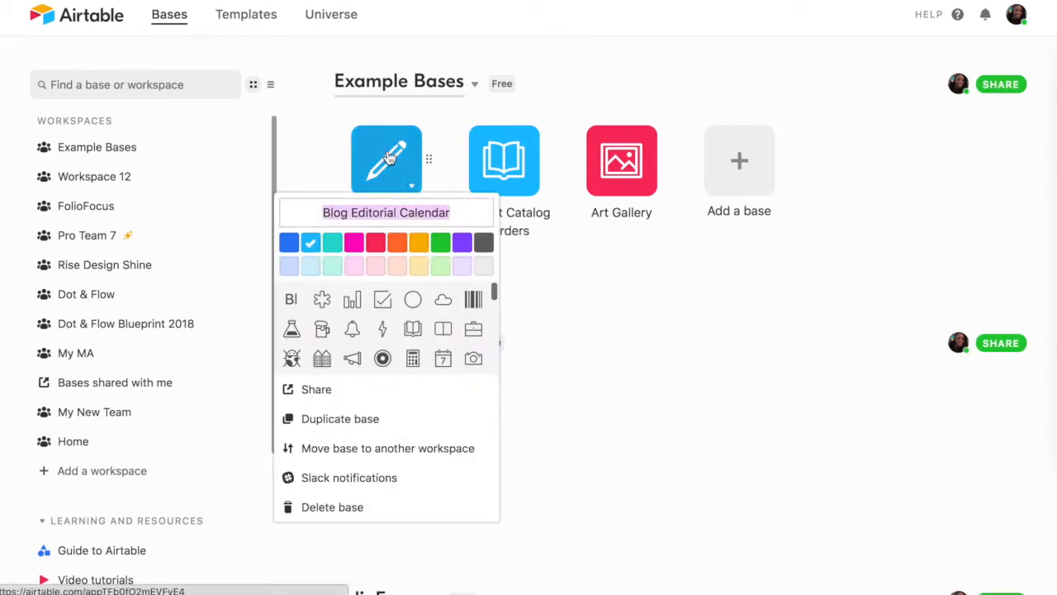
left_click(405, 177)
left_click(388, 158)
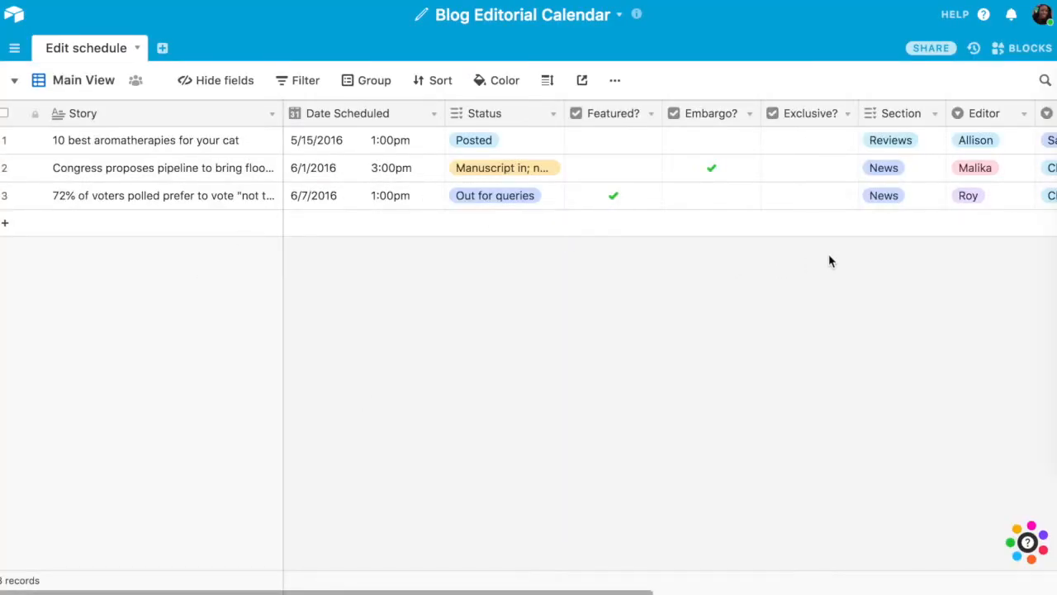
left_click(8, 17)
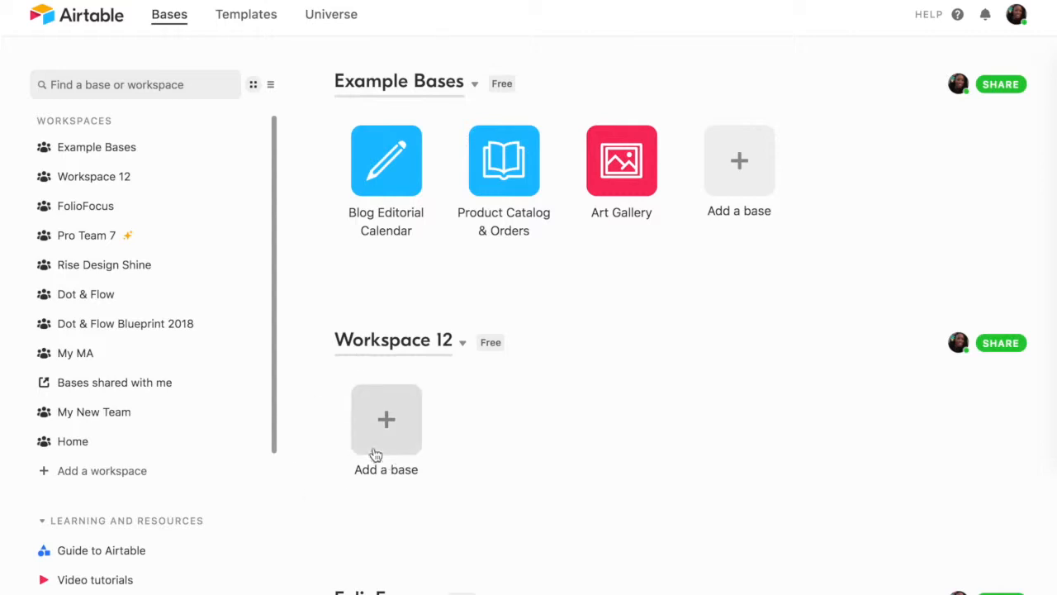
- Add a new workspace and move it to the first place in the workspace list, above Example Bases
left_click(144, 485)
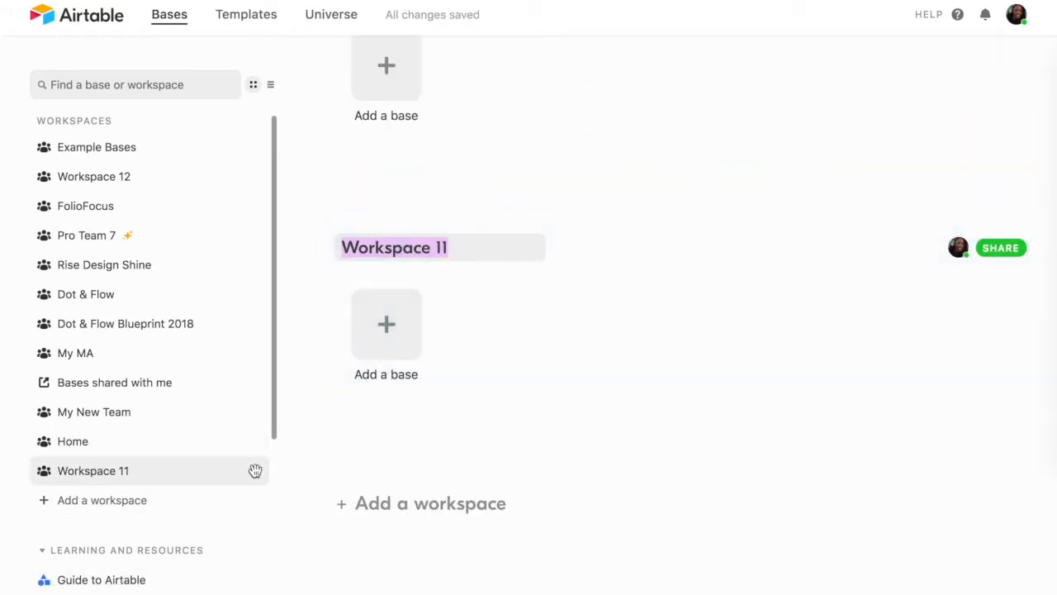
left_click_drag(255, 470, 251, 156)
scroll(607, 509, "up", 20)
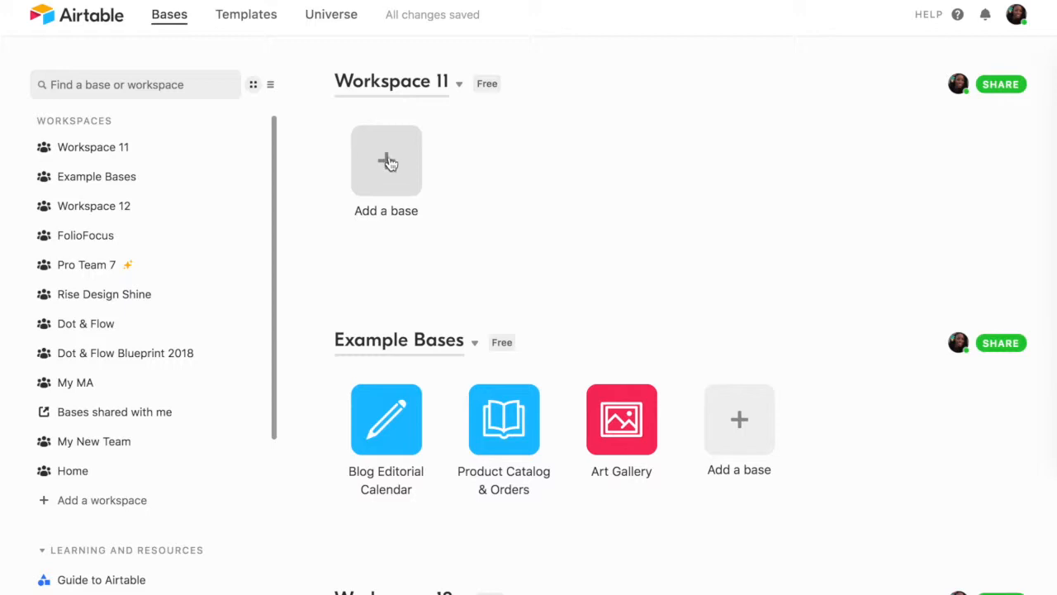
- Rename the new workspace with the owner's first name in possessive form followed by "Design Company"
left_click(459, 83)
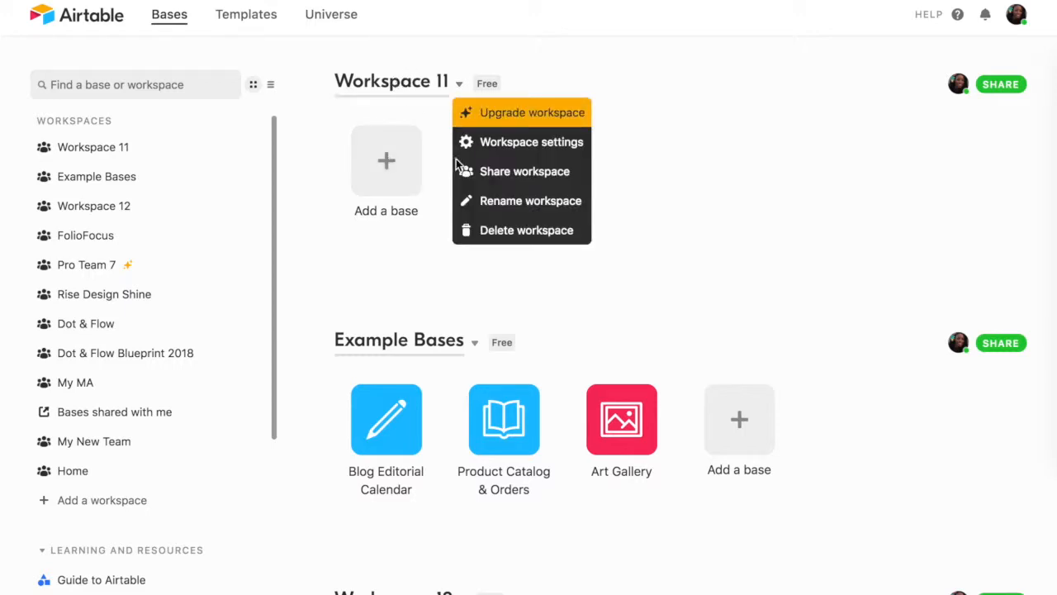
left_click(479, 203)
type("Natal")
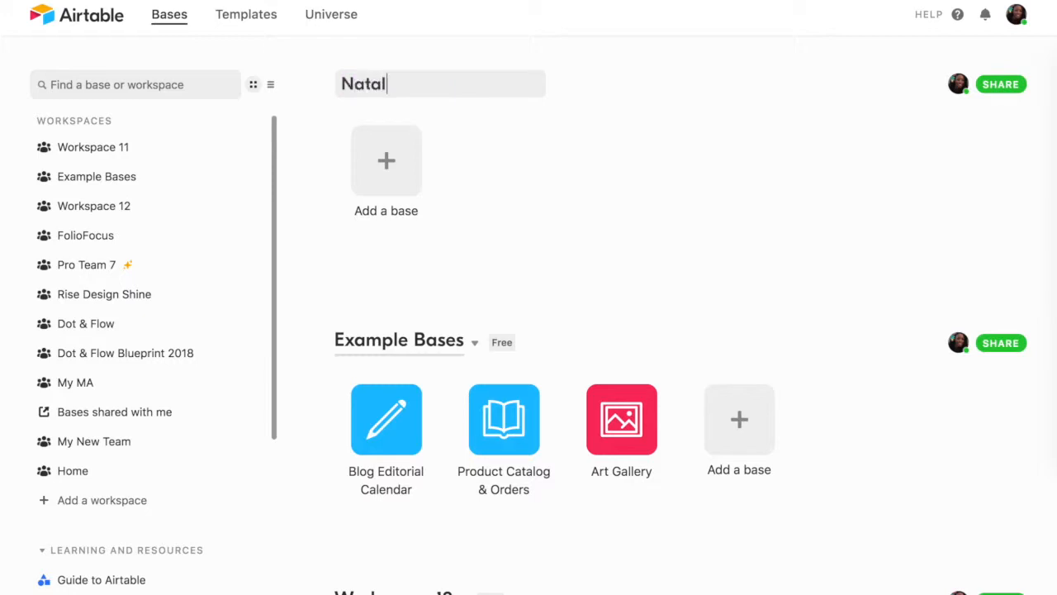
type("ie's Desi")
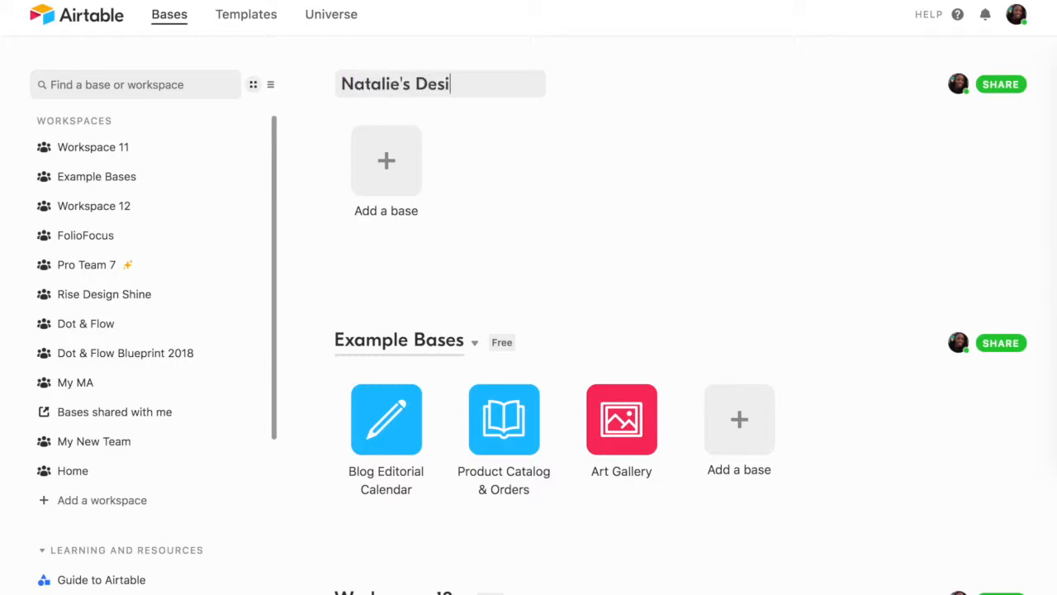
type("gn Company")
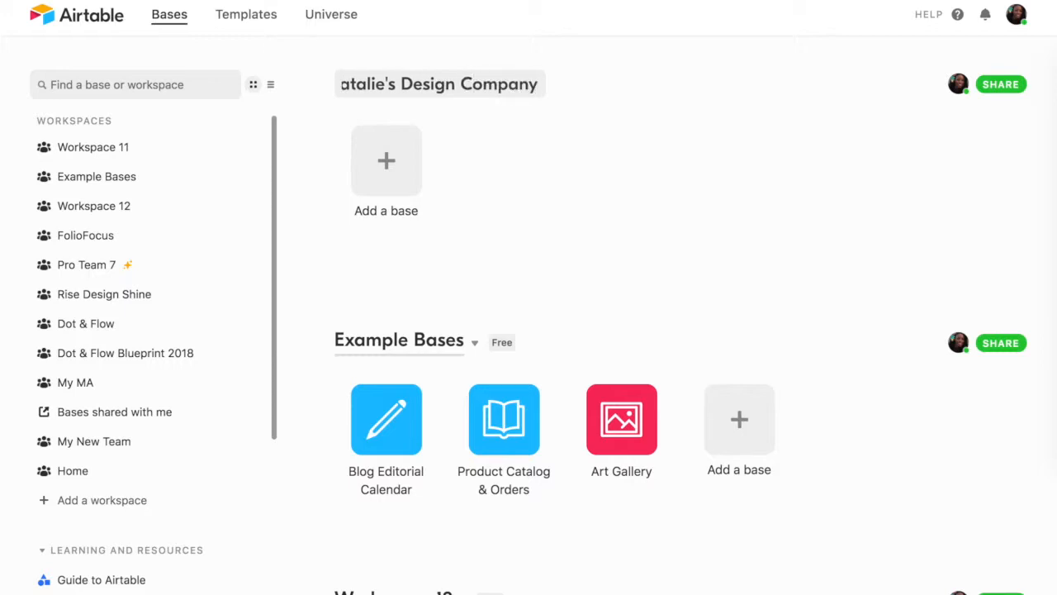
key("Return")
- Create a base from scratch in the new workspace, name it 2018 Designs and give it the bug icon
left_click(390, 162)
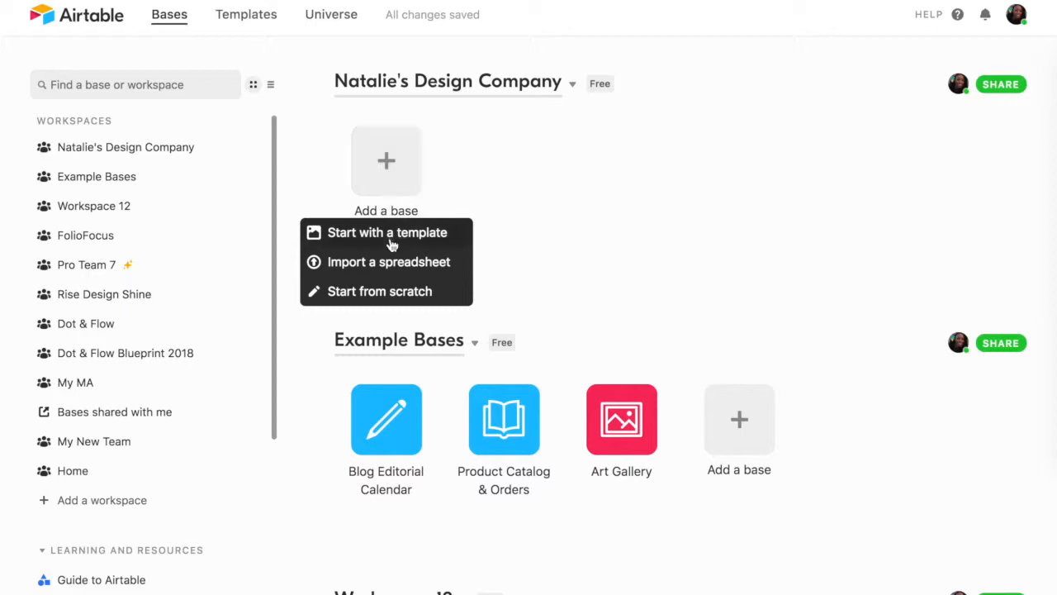
left_click(395, 291)
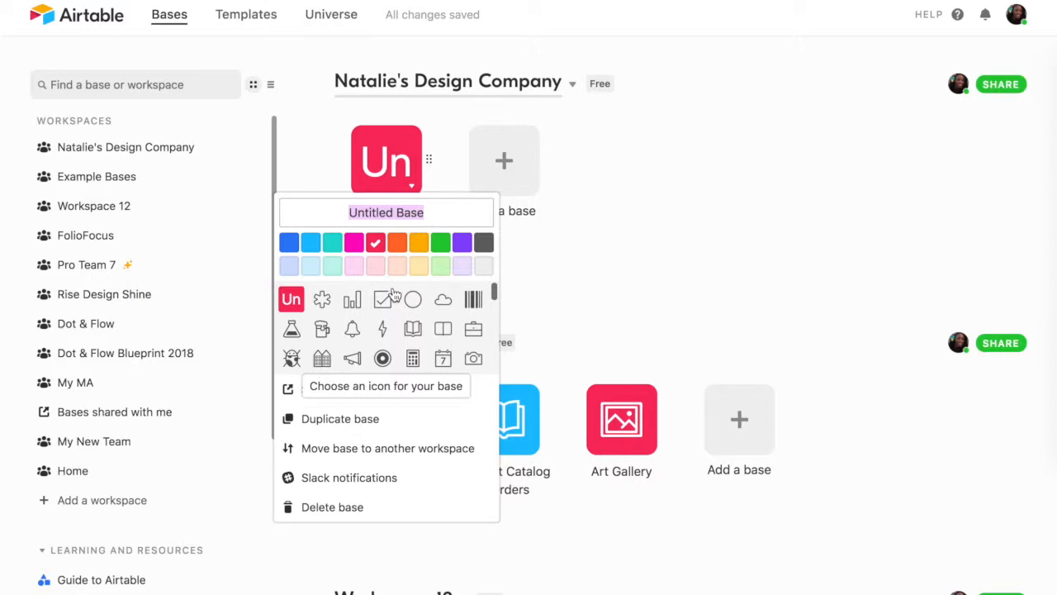
type("2018 Designs")
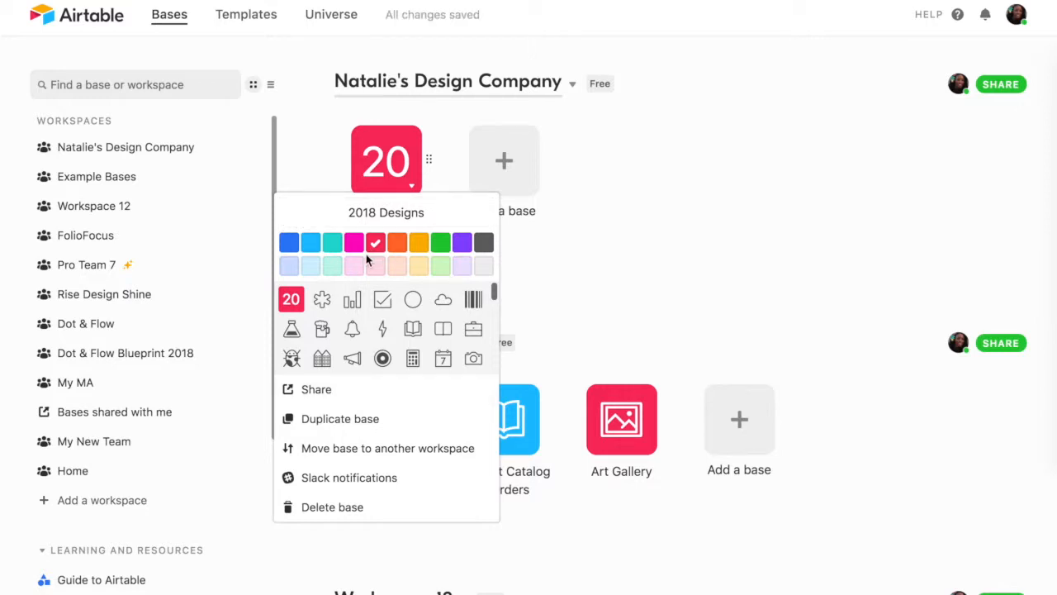
left_click(293, 358)
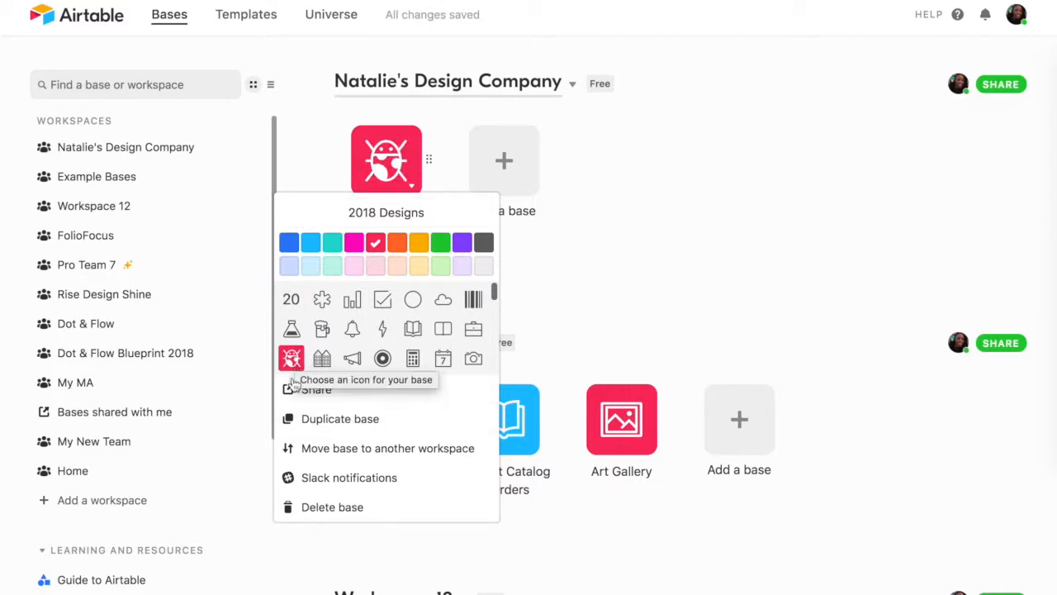
- Open the 2018 Designs base and move the Notes field after the Attachments field
left_click(393, 164)
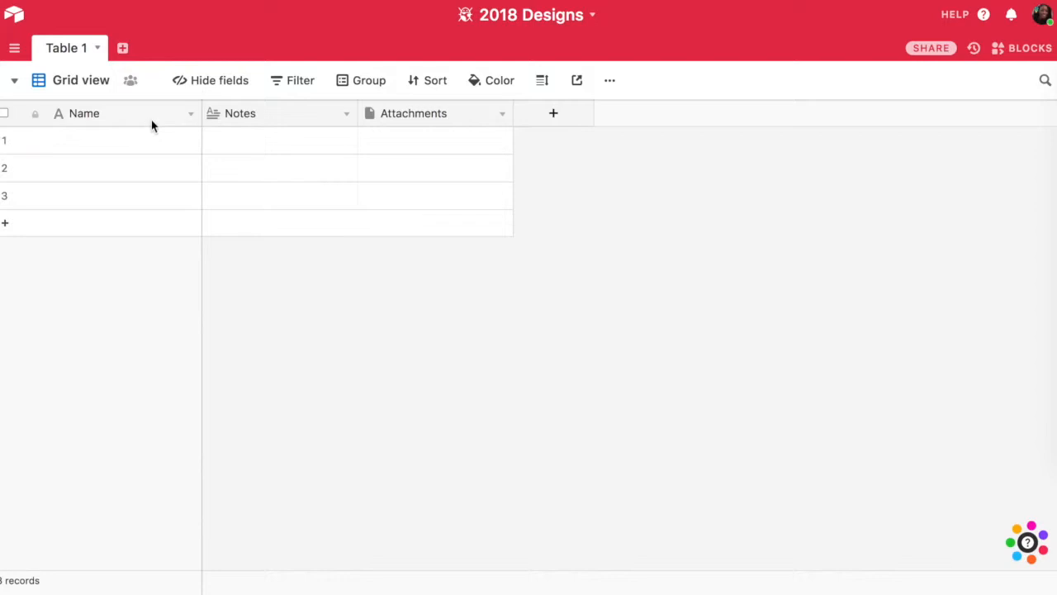
left_click_drag(316, 118, 495, 115)
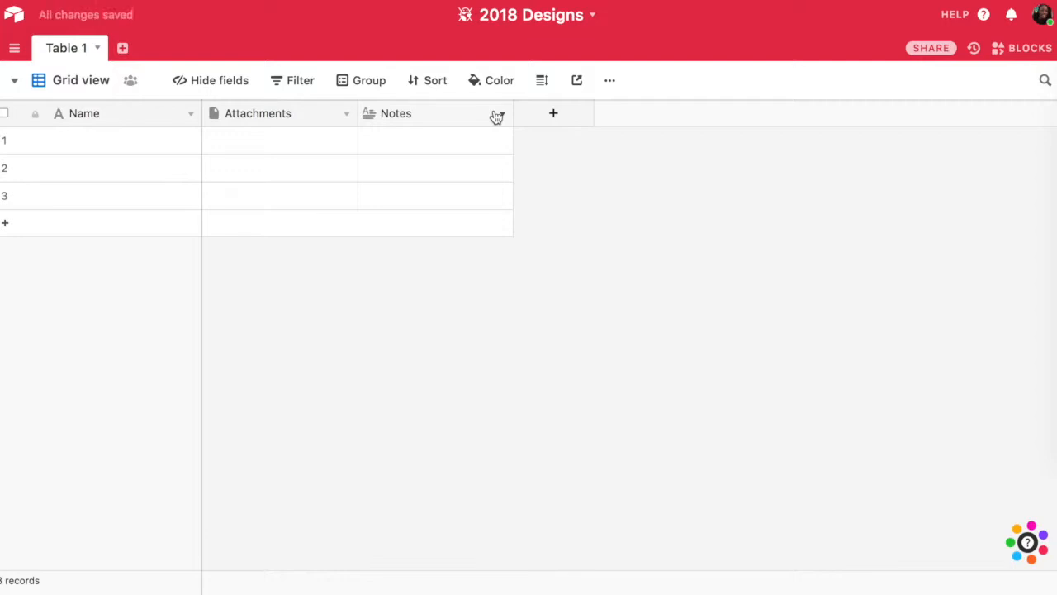
- Rename the primary Name field to Design Name, keeping its field type as single line text
left_click(190, 116)
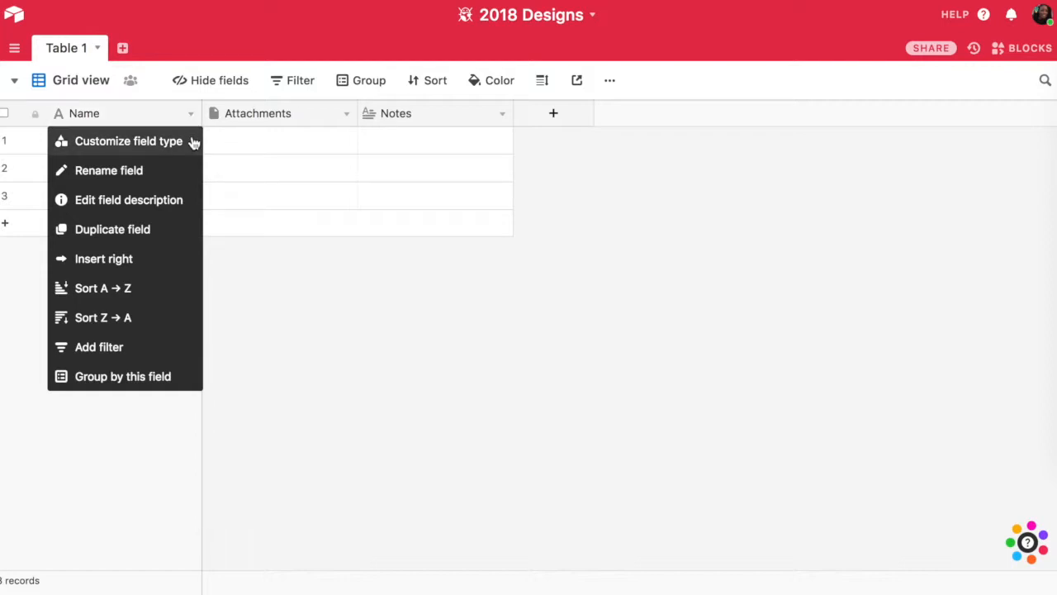
left_click(193, 143)
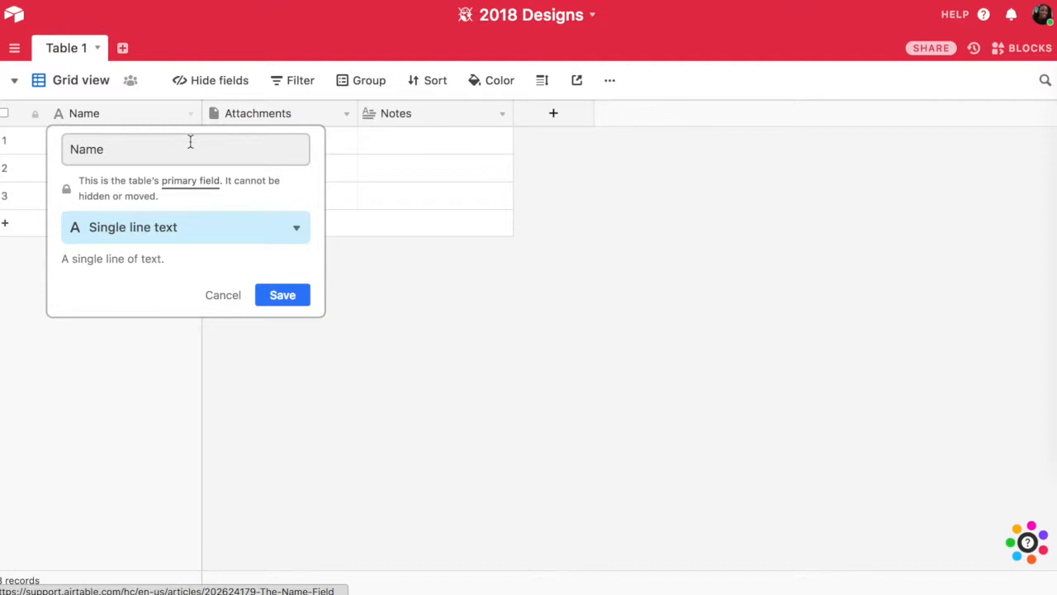
left_click(295, 235)
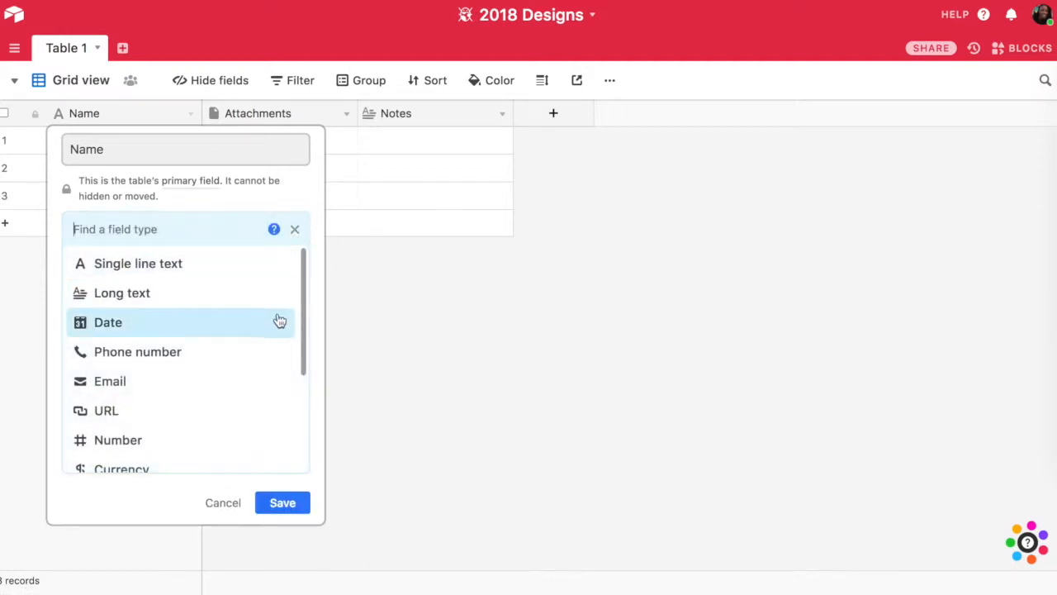
mouse_move(279, 321)
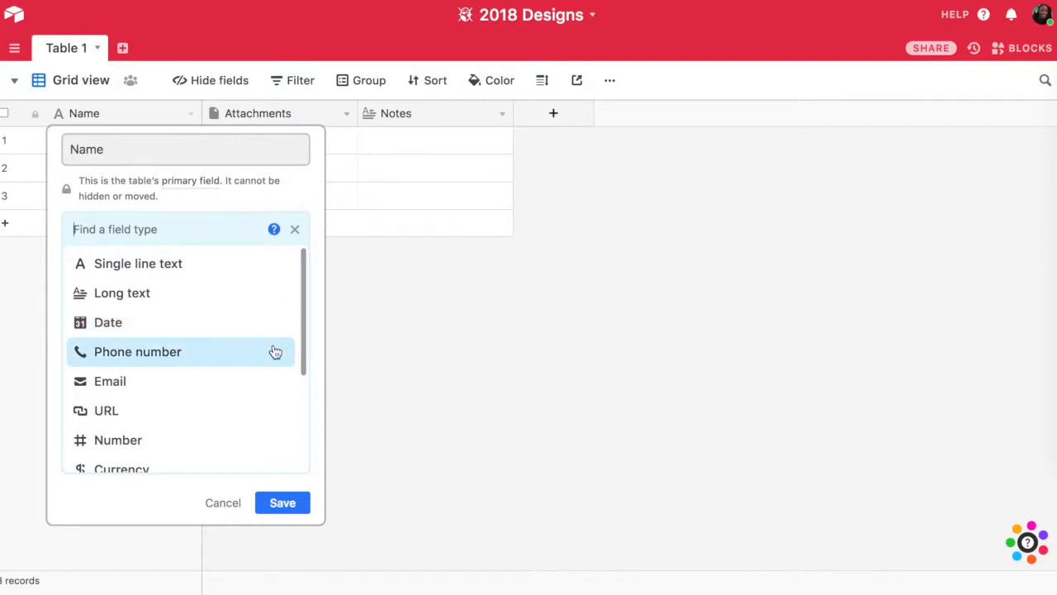
scroll(272, 391, "down", 1)
scroll(271, 391, "down", 2)
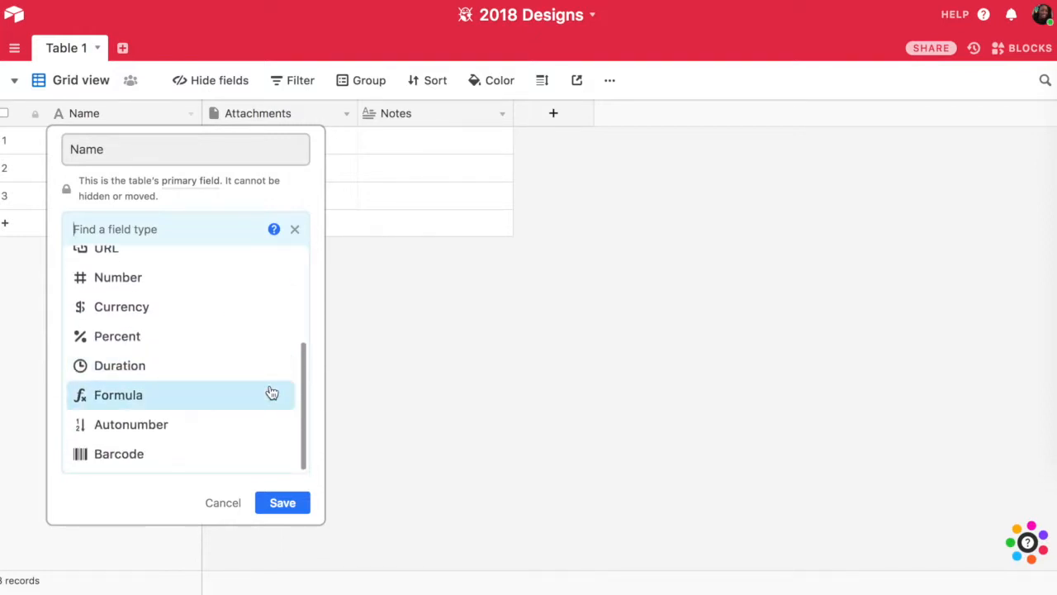
scroll(272, 392, "up", 3)
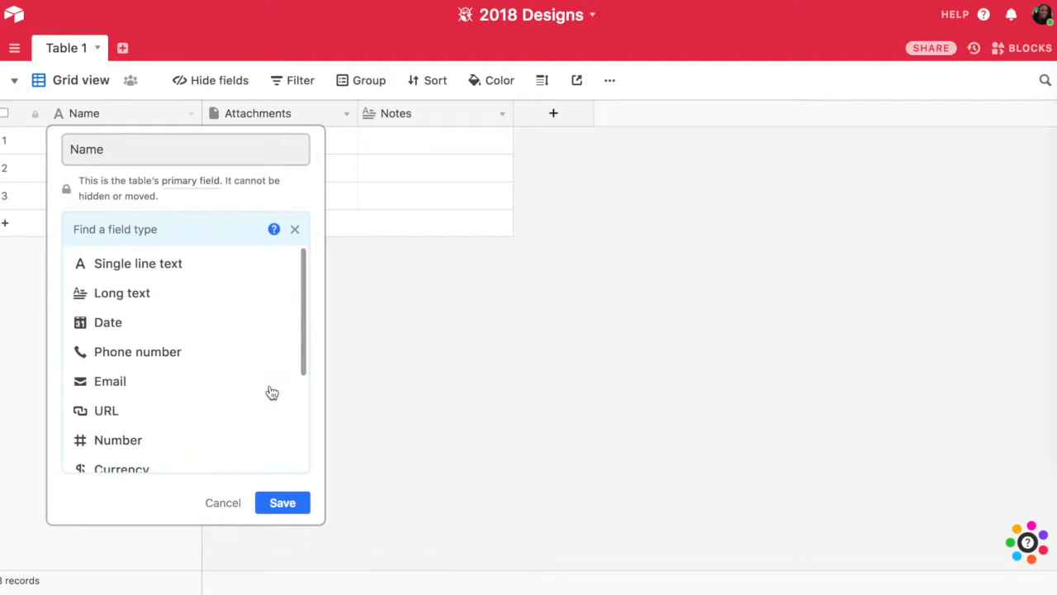
left_click(166, 141)
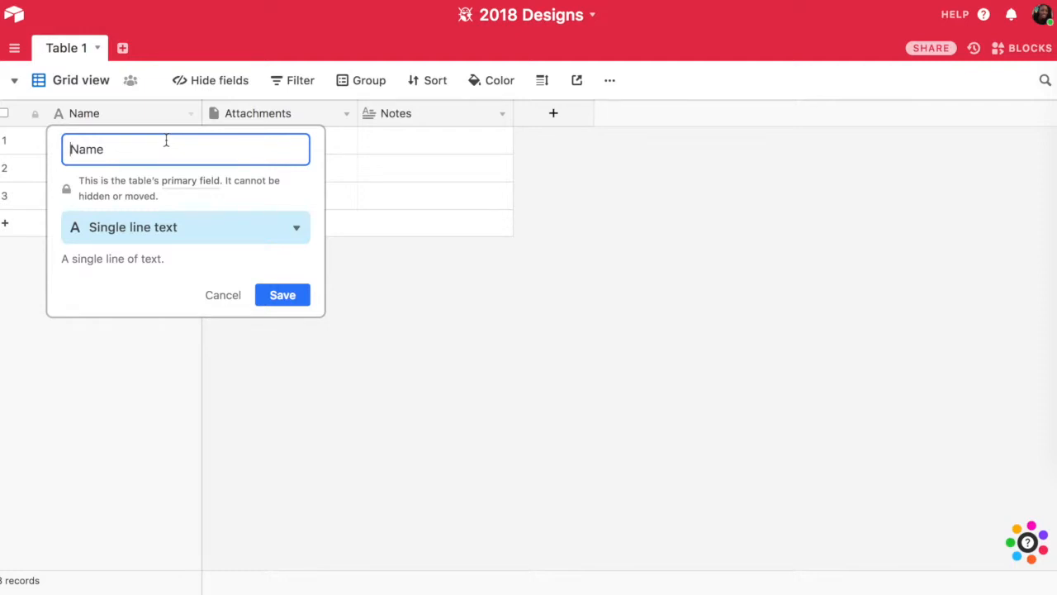
type("Design")
left_click(291, 292)
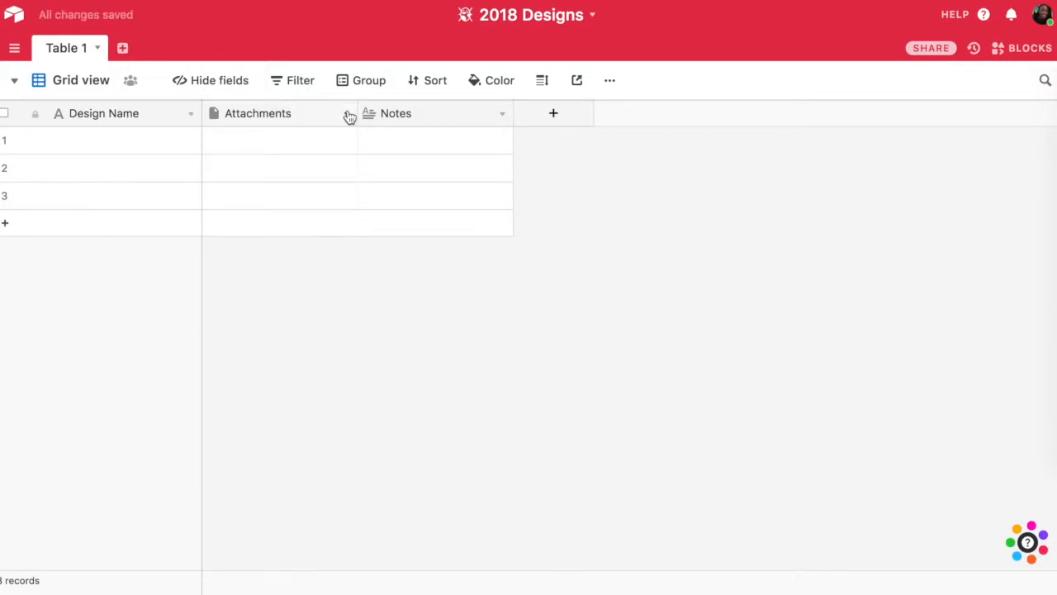
- Insert a single line text field named File Name/Reference directly before the Attachments field
left_click(347, 115)
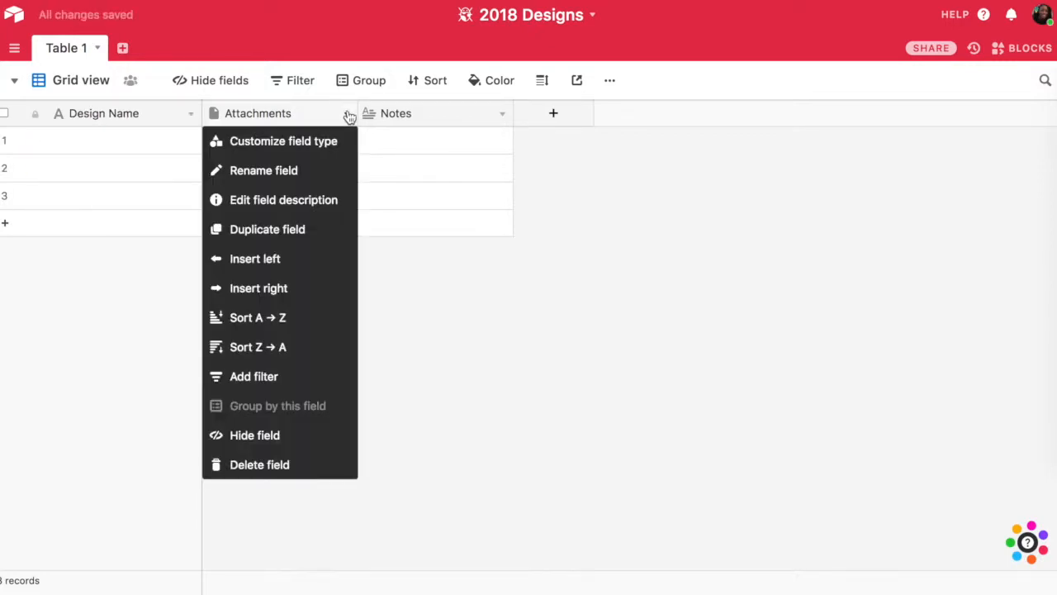
left_click(315, 265)
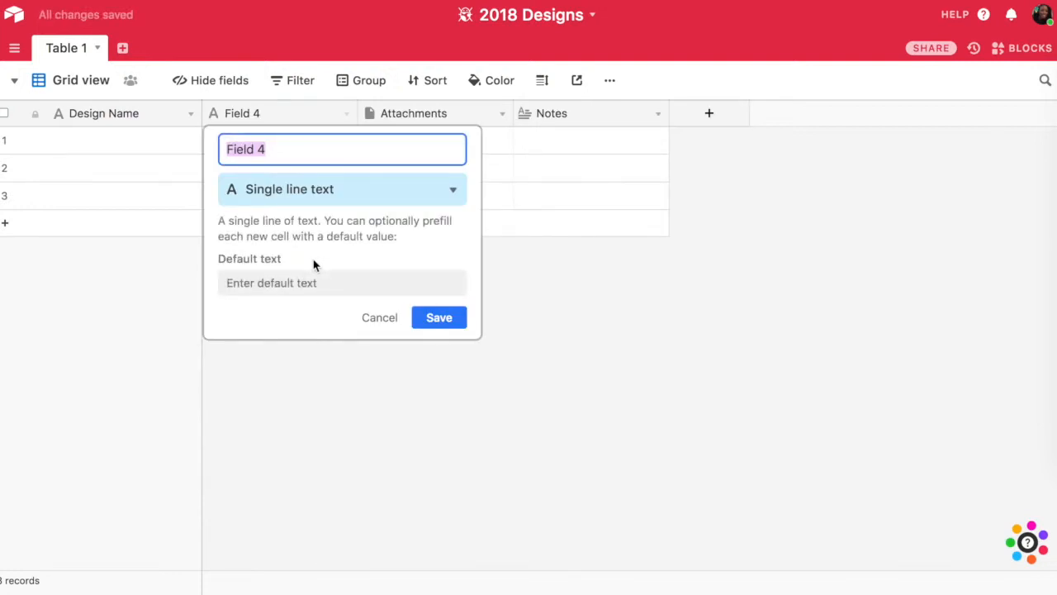
type("File Na")
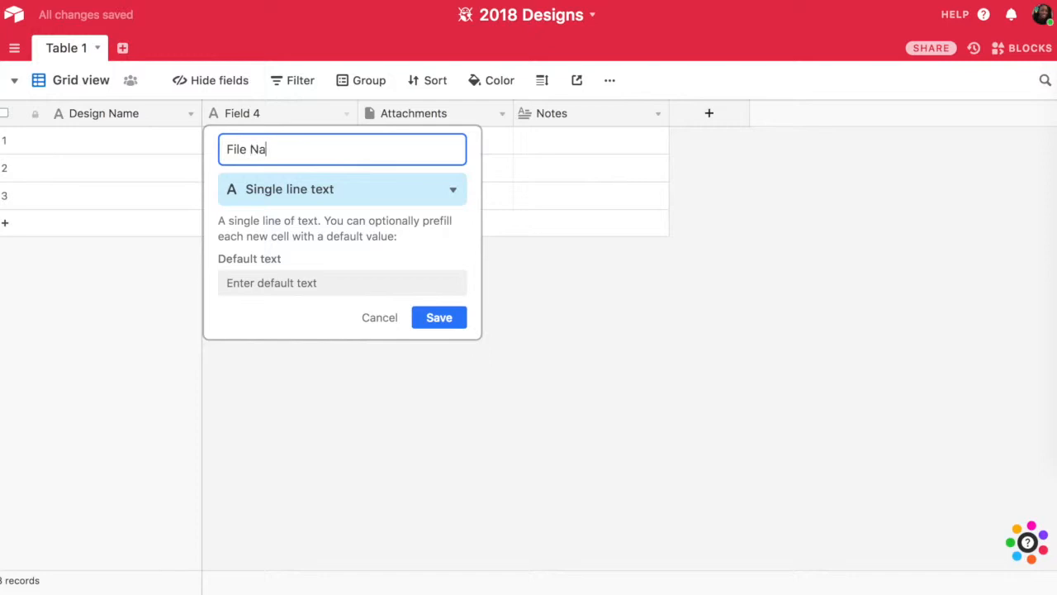
type("me/Refernc")
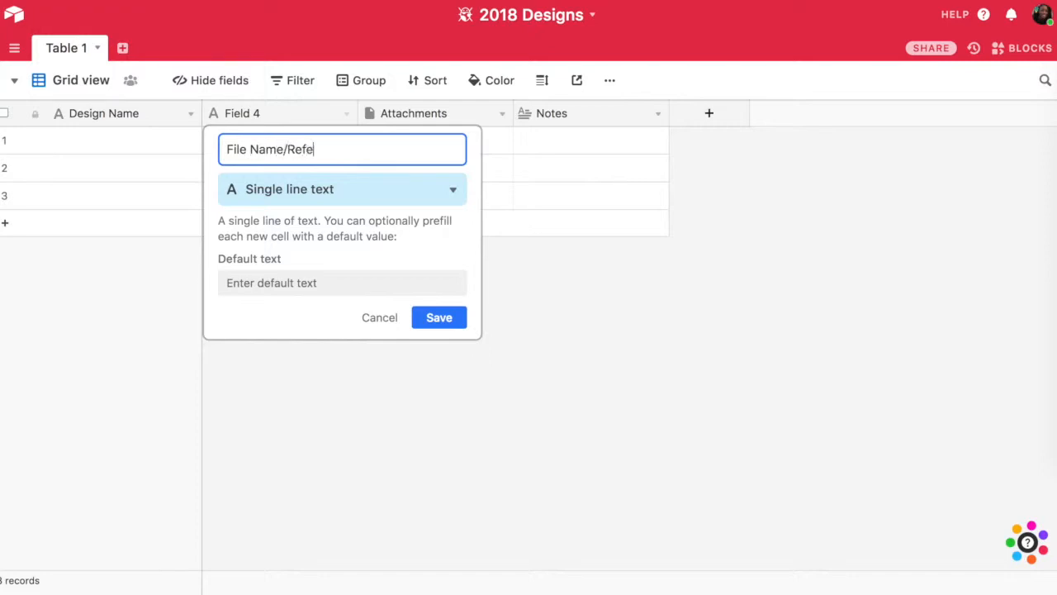
key("BackSpace")
key("BackSpace")
key("BackSpace")
type("rence")
key("Tab")
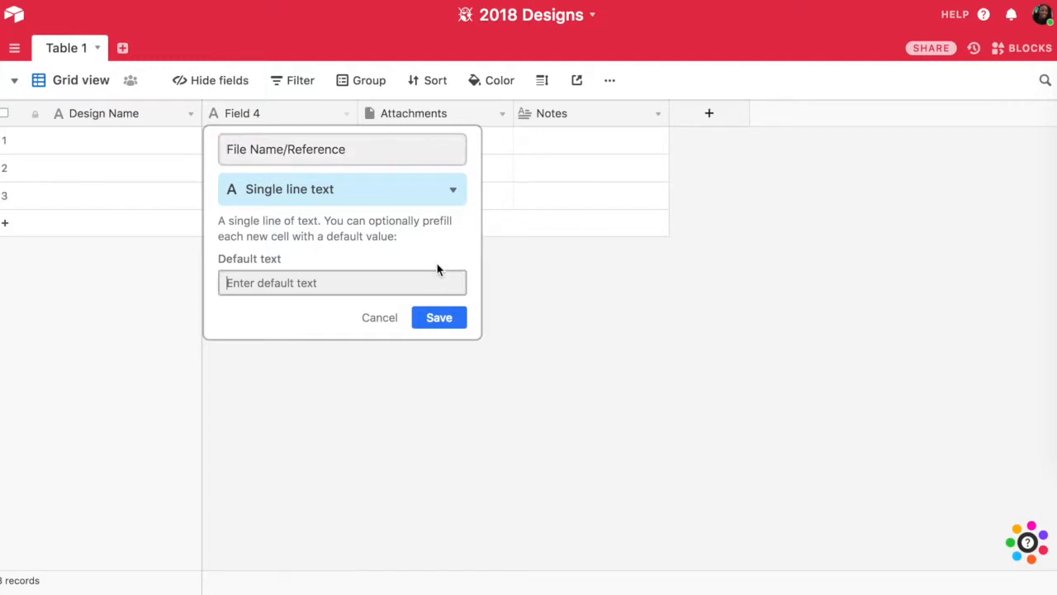
left_click(439, 318)
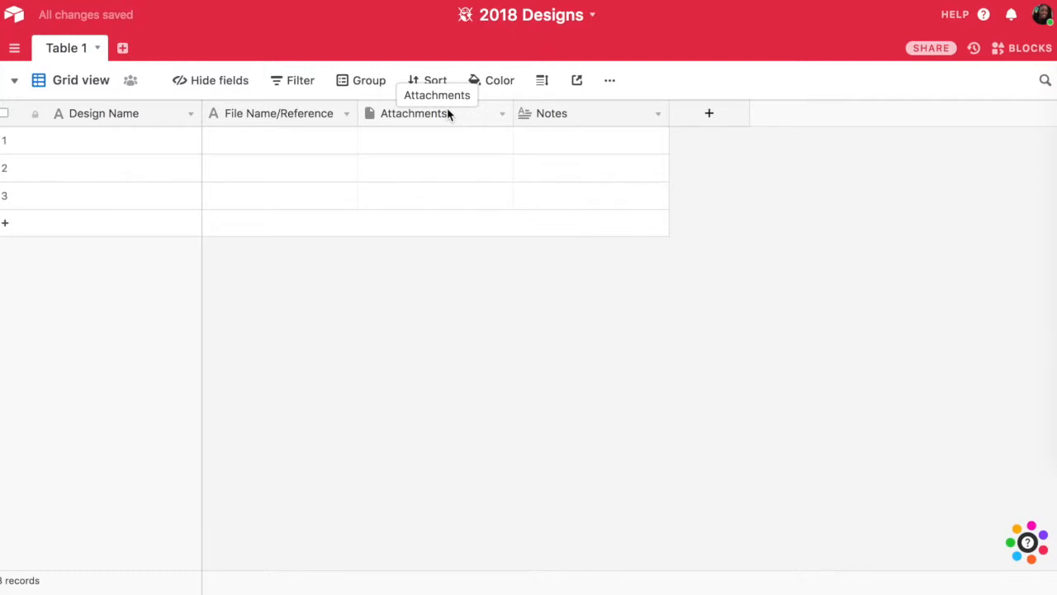
- Insert a field named Theme directly before the Attachments field and make it a multiple select field
left_click(449, 113)
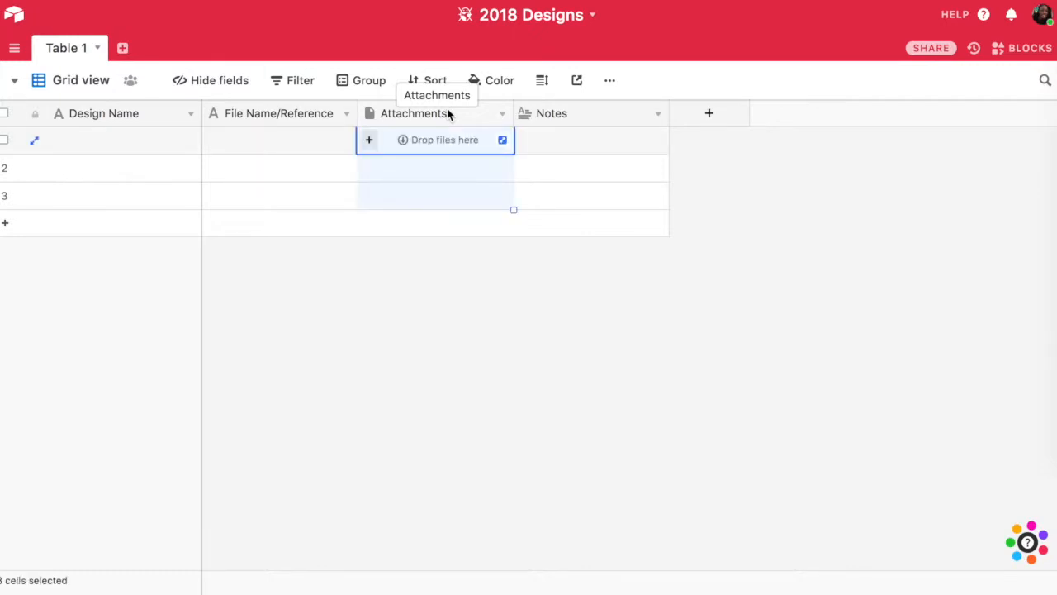
left_click(502, 119)
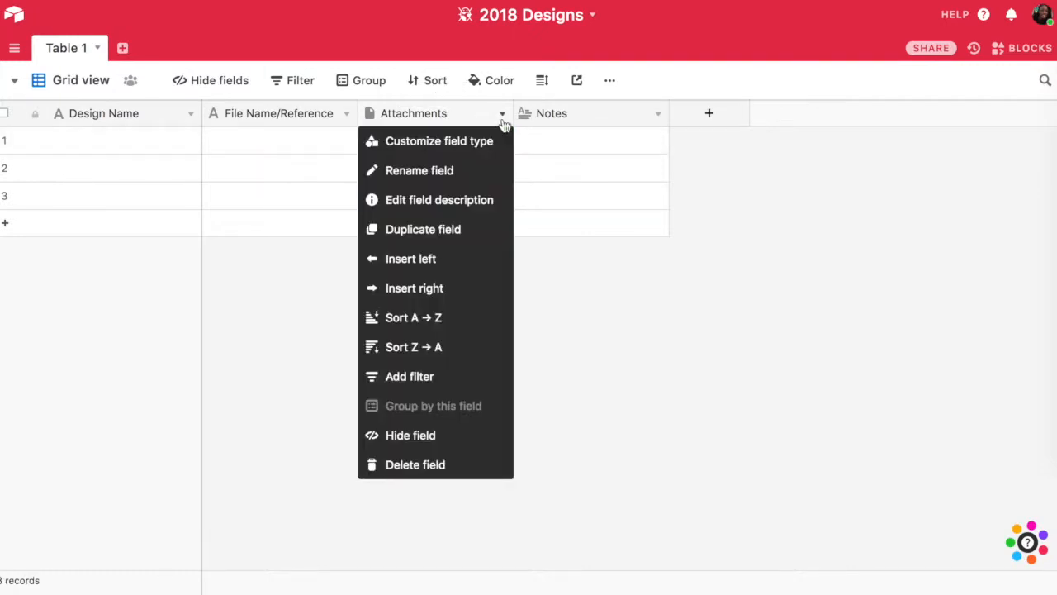
left_click(472, 260)
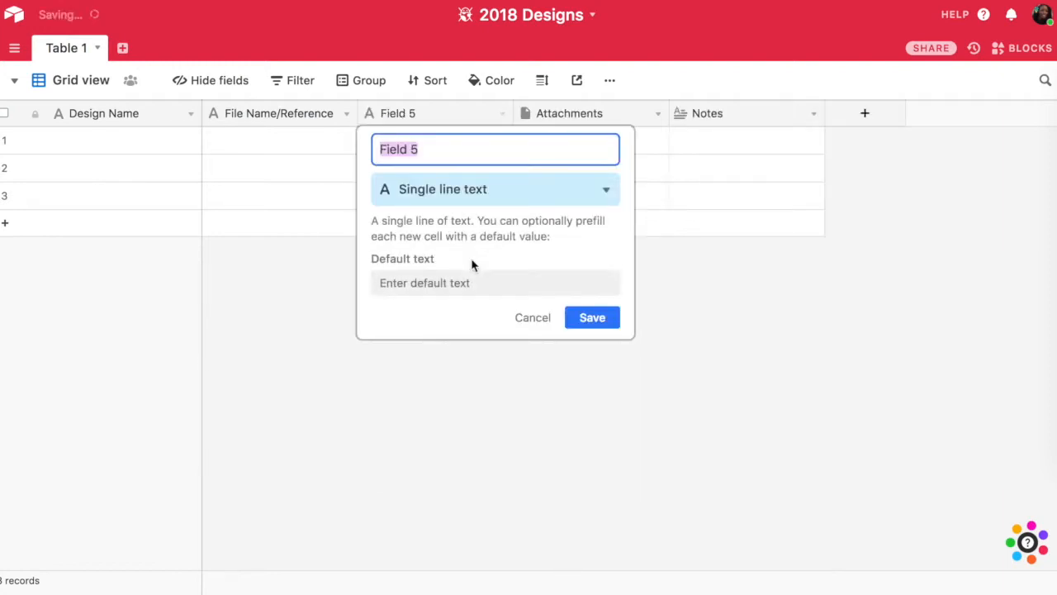
type("Theme")
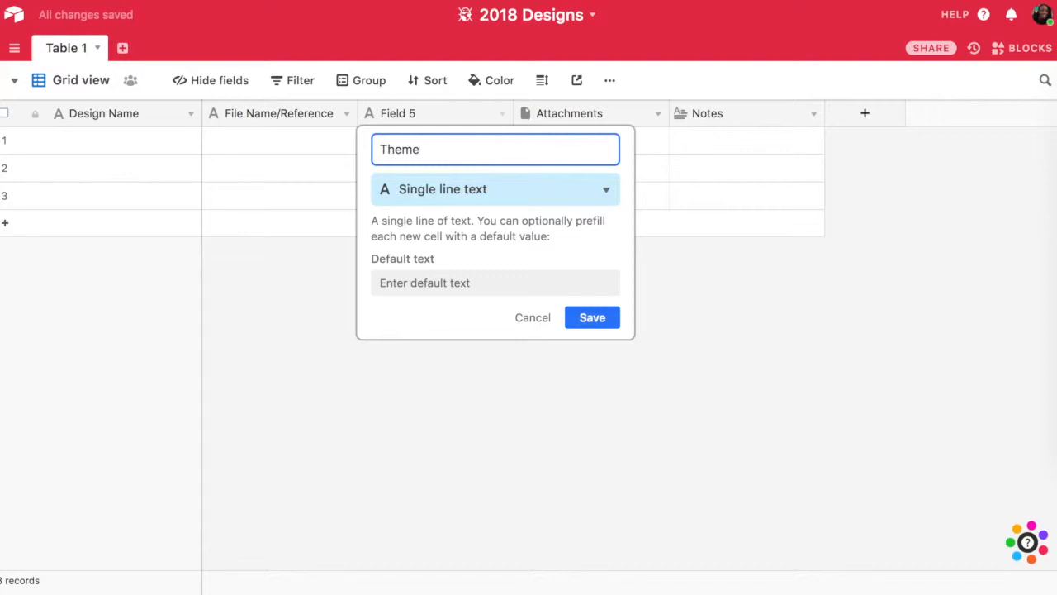
left_click(561, 197)
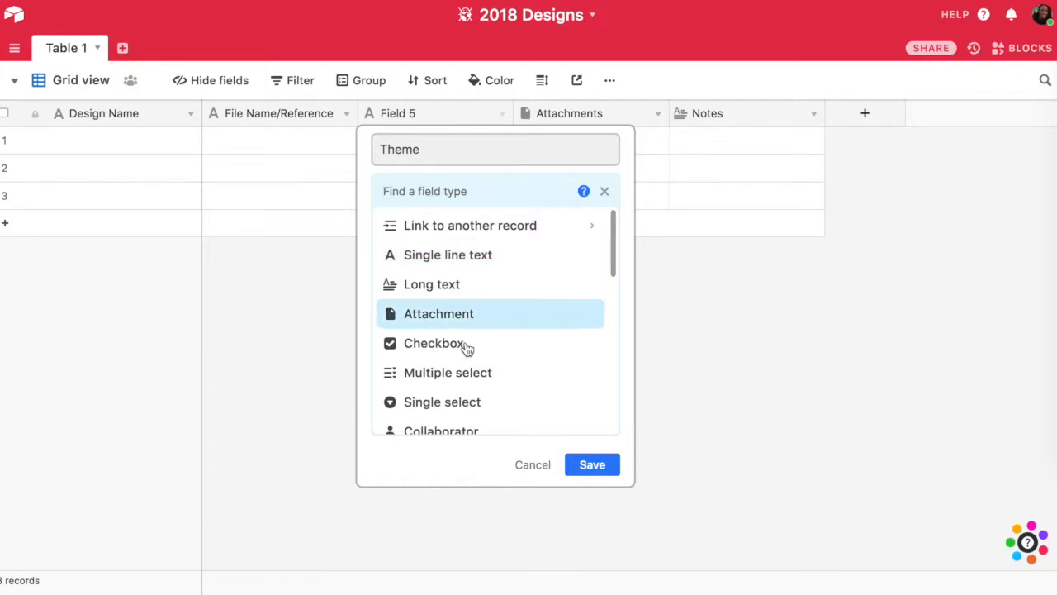
scroll(510, 378, "down", 1)
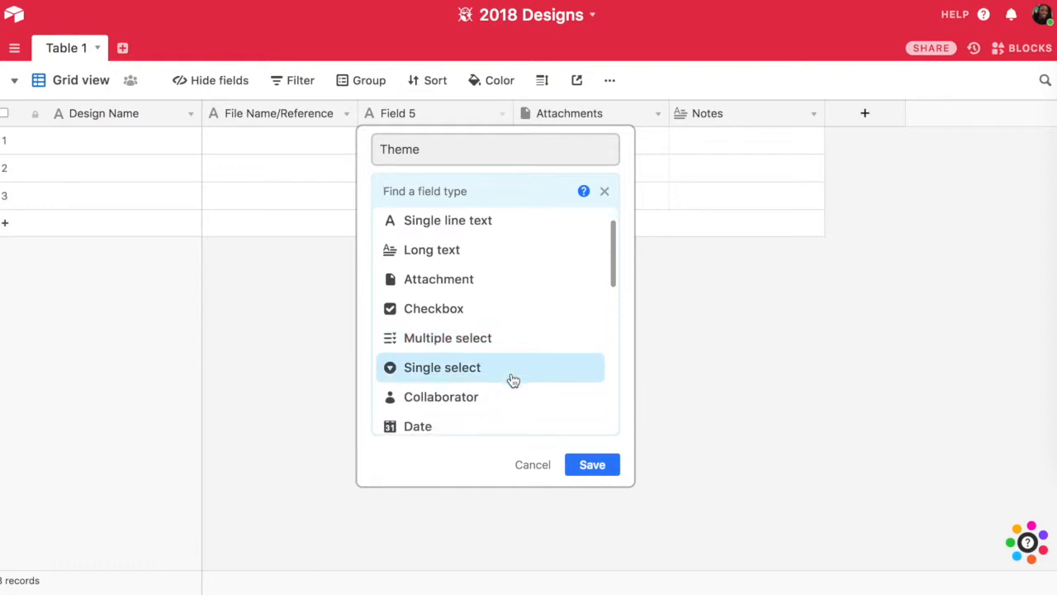
mouse_move(514, 348)
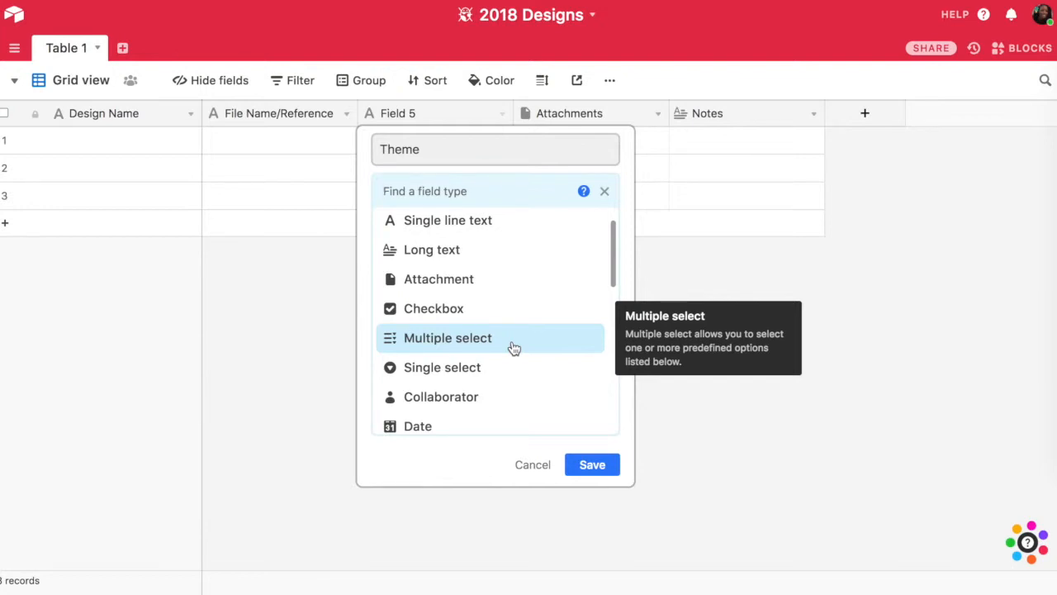
left_click(514, 347)
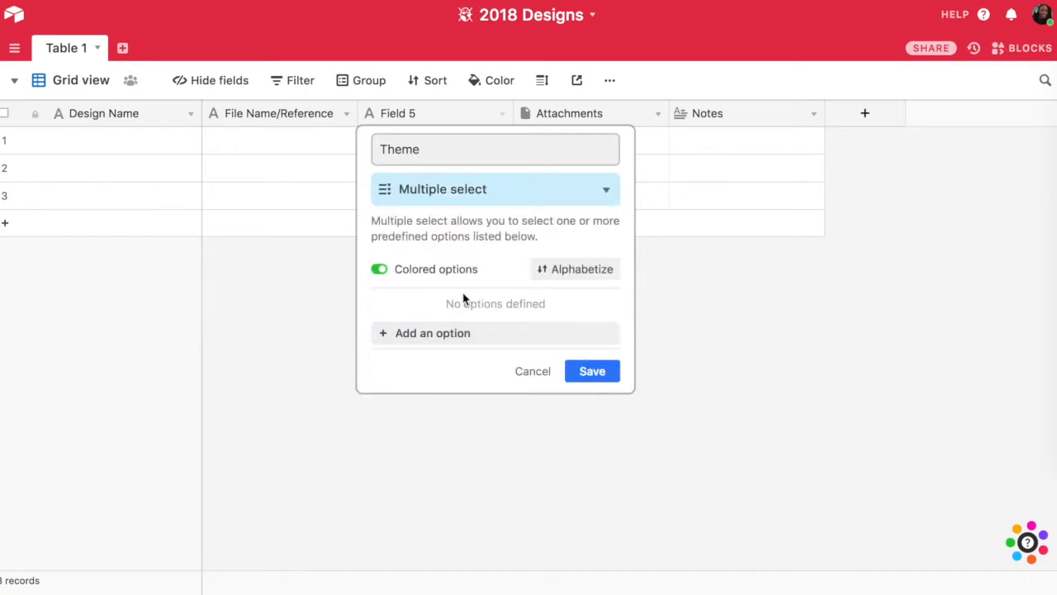
- Add the options Floral, Christmas, Portraits and Kids to the Theme field and save it
left_click(462, 338)
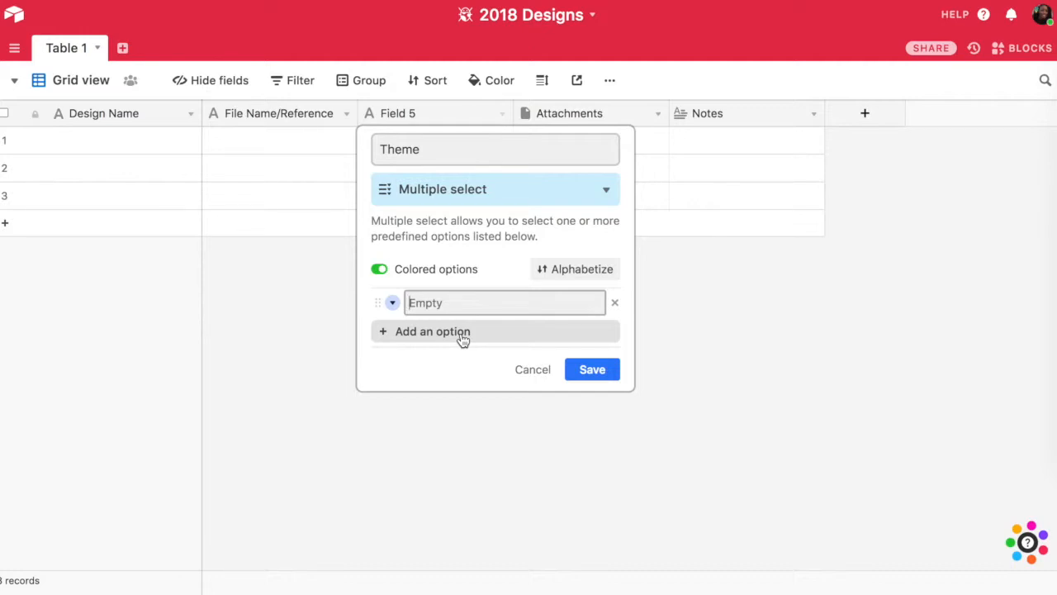
type("Floral")
key("Return")
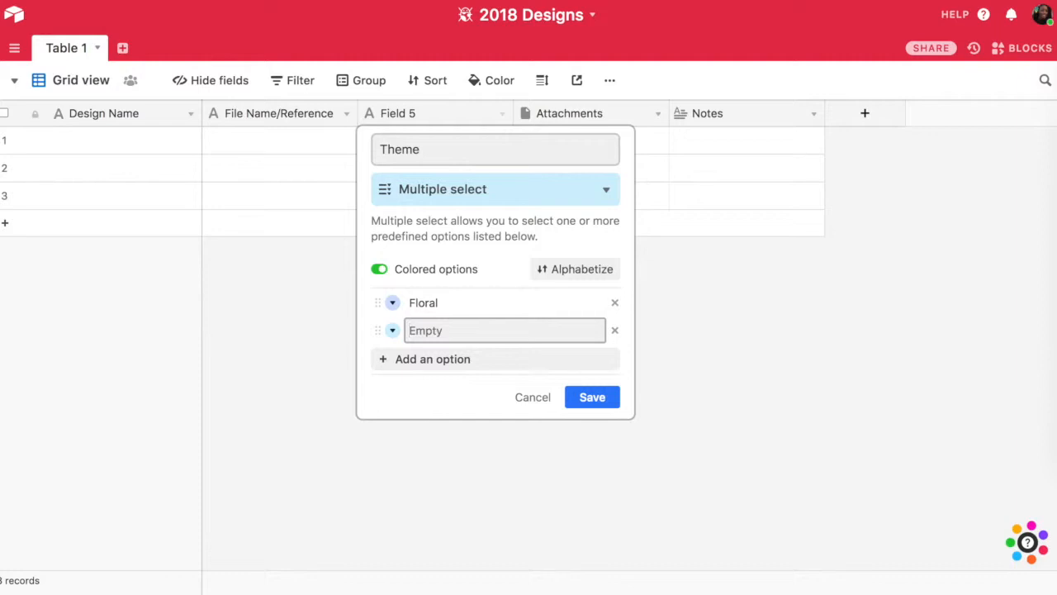
type("Christmas")
key("Return")
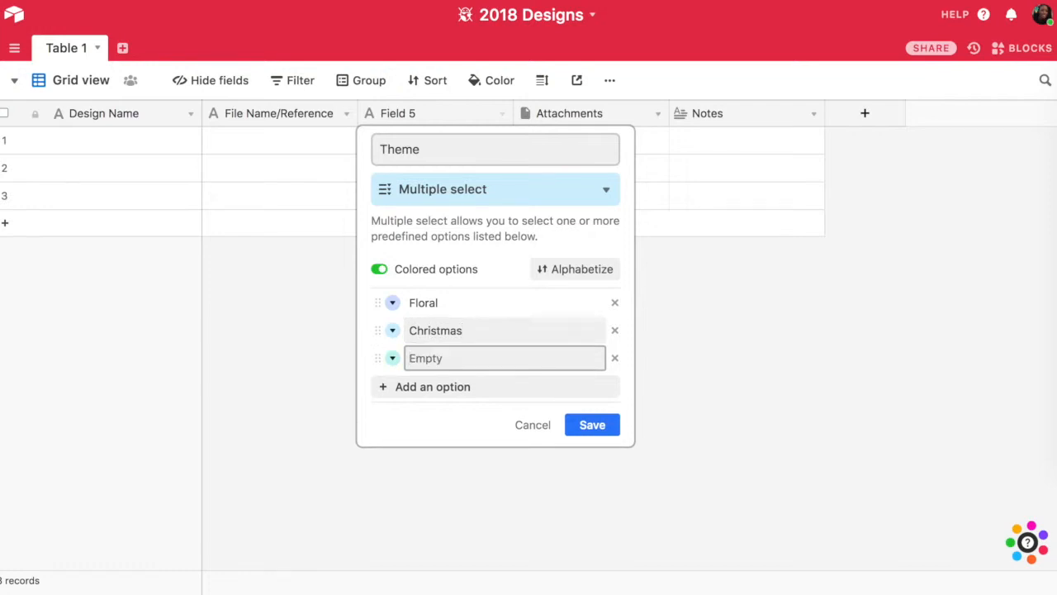
type("Portraits")
key("Return")
type("Kids")
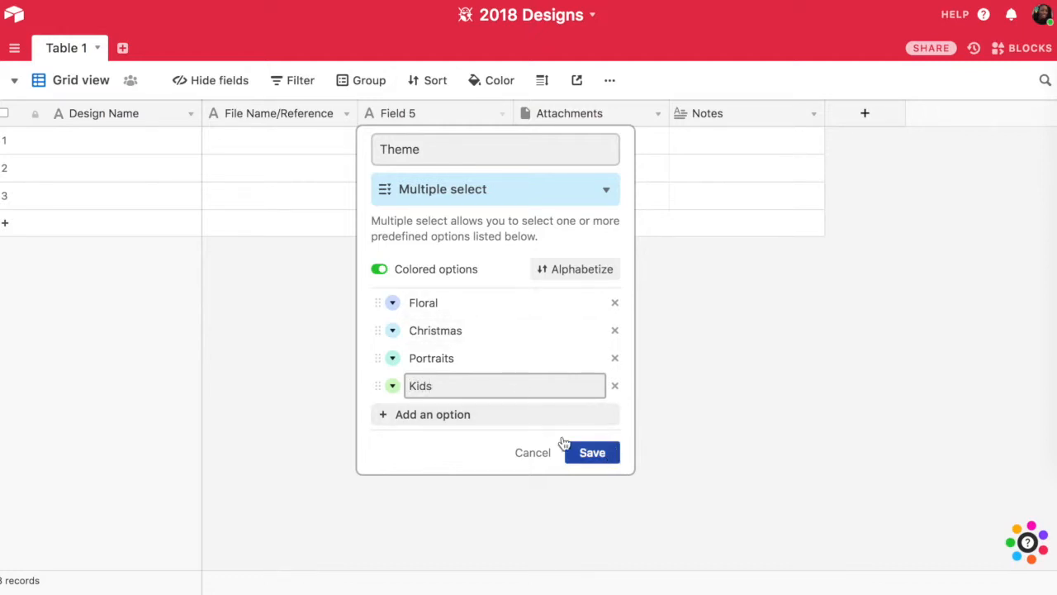
left_click(393, 302)
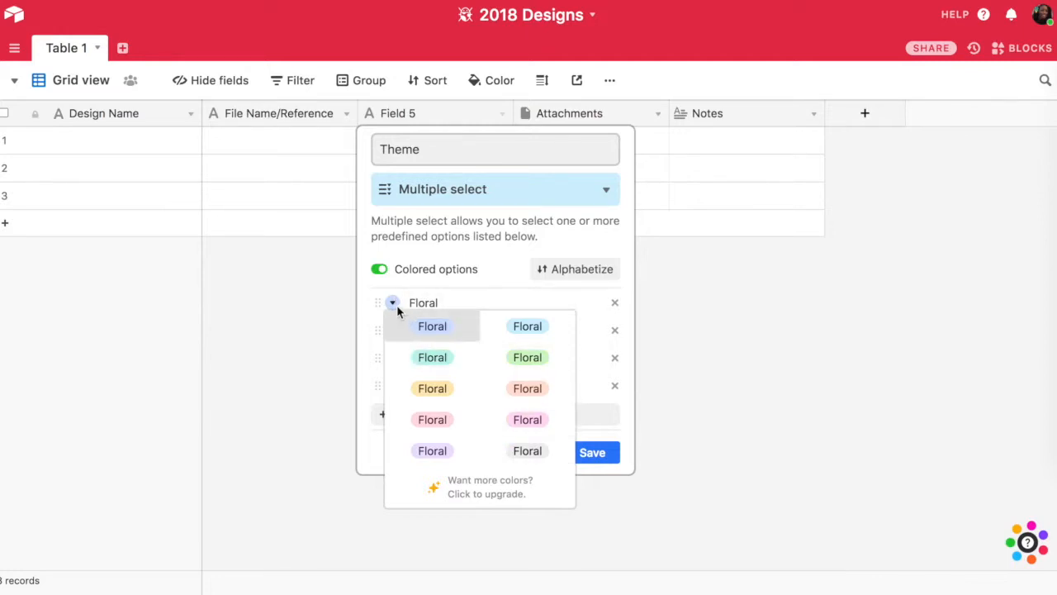
left_click(399, 319)
left_click(606, 451)
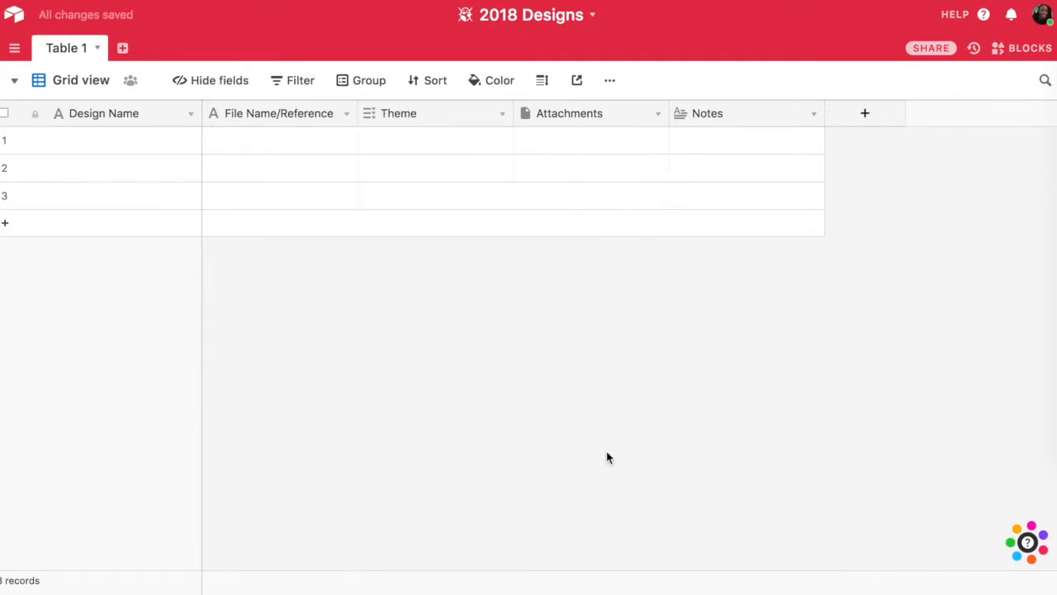
- Try to add a new option named men from the first record's Theme cell
left_click(443, 146)
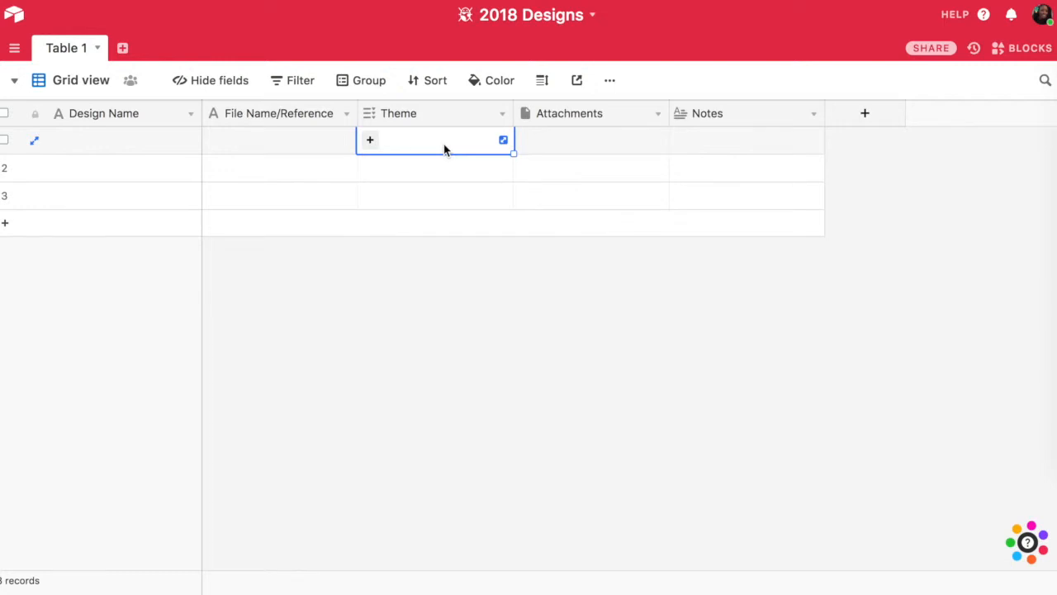
type("men")
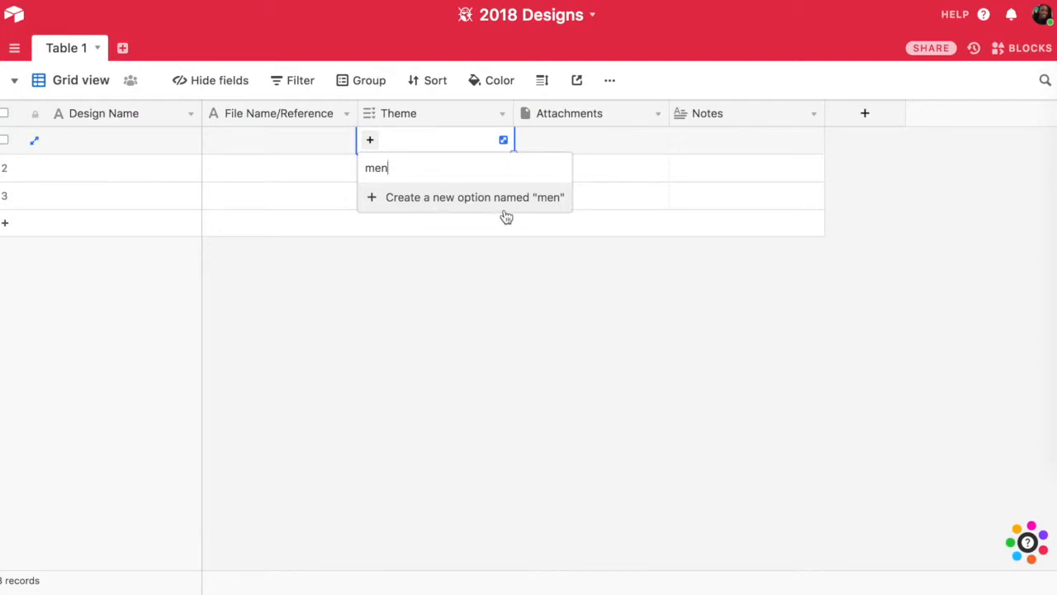
key("Escape")
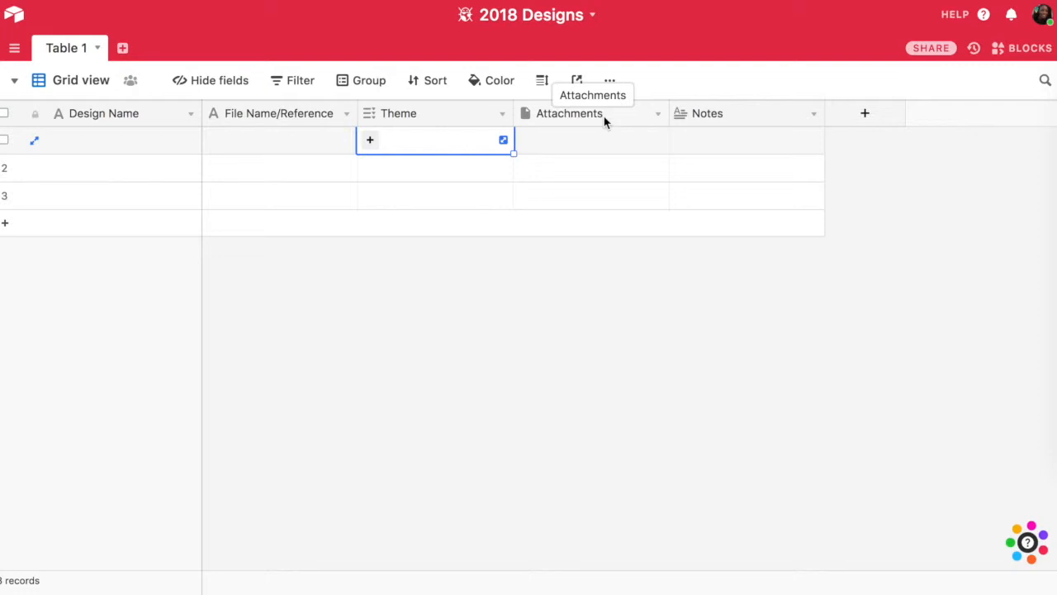
- Rename the Attachments field to Design Files, keeping Attachment as its field type
left_click(625, 117)
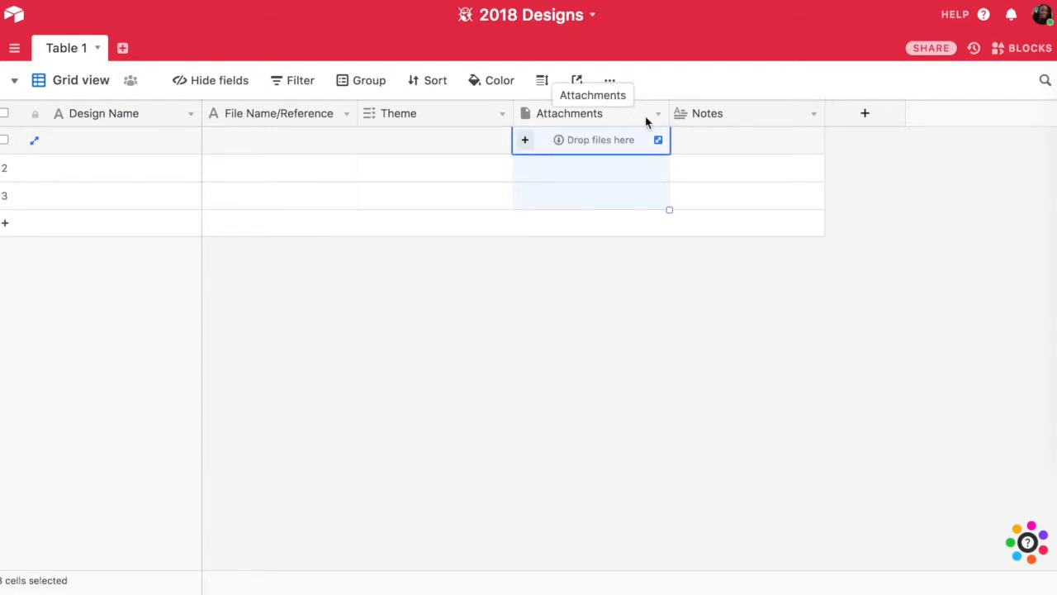
double_click(634, 120)
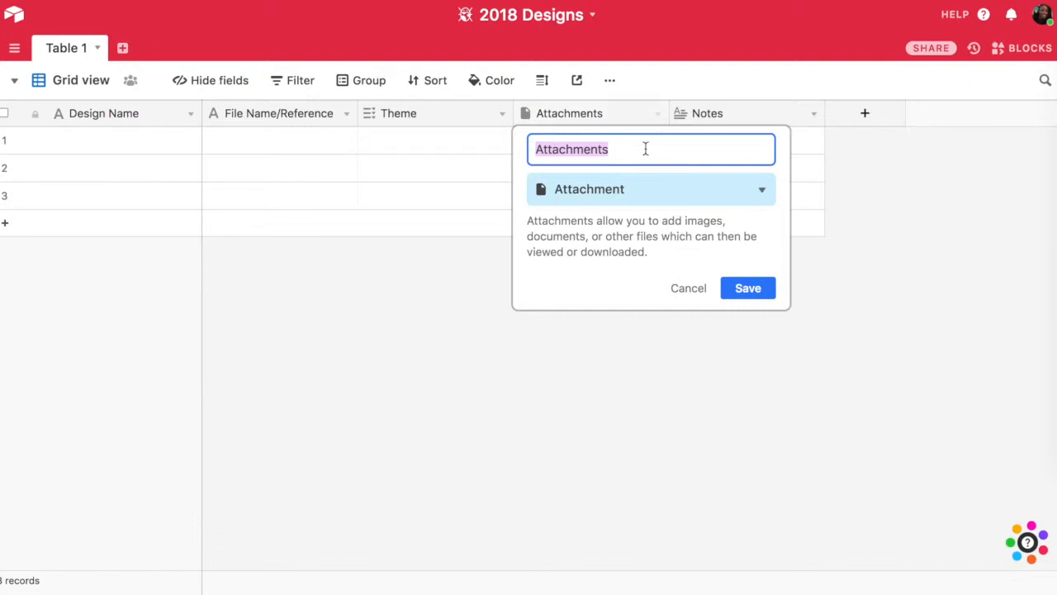
type("Design")
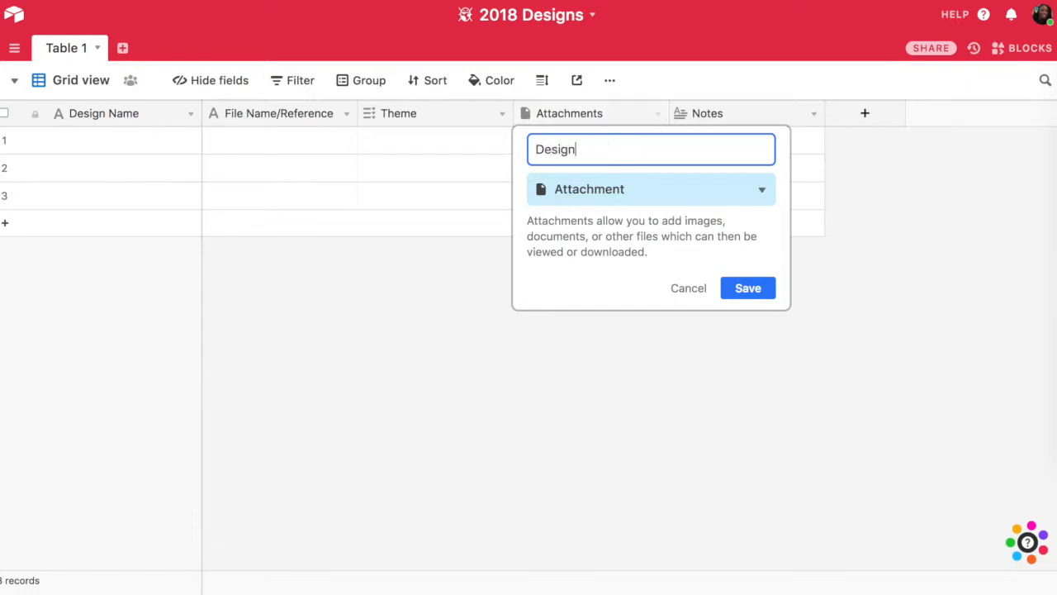
type(" Files")
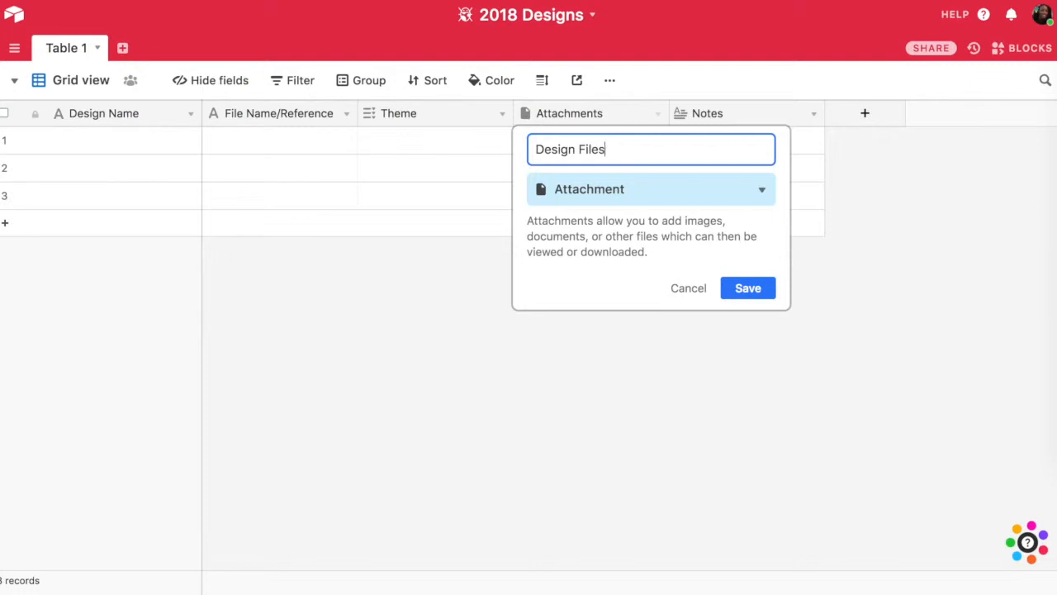
left_click(760, 193)
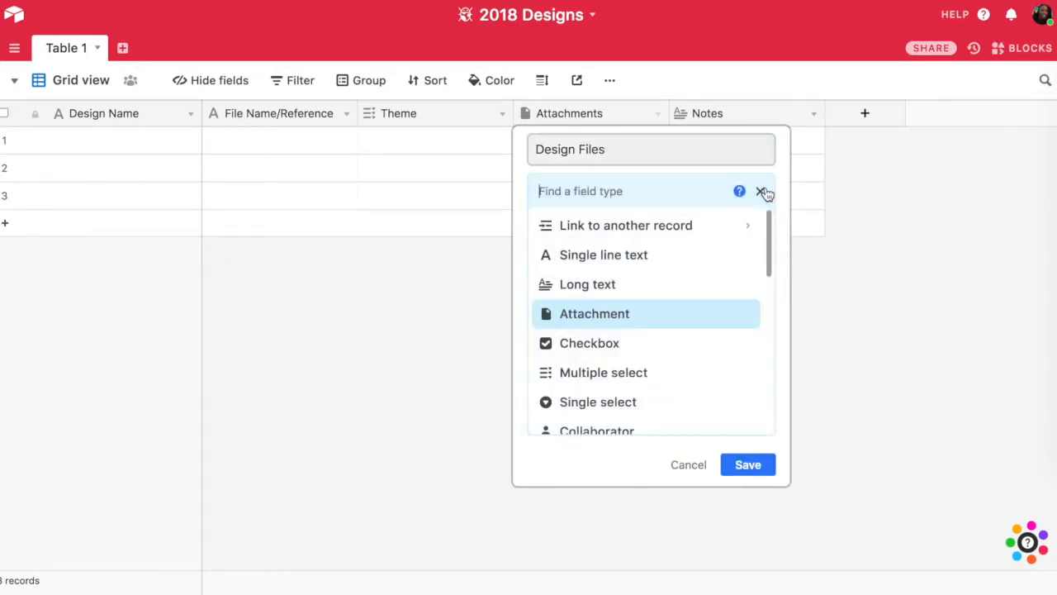
left_click(696, 310)
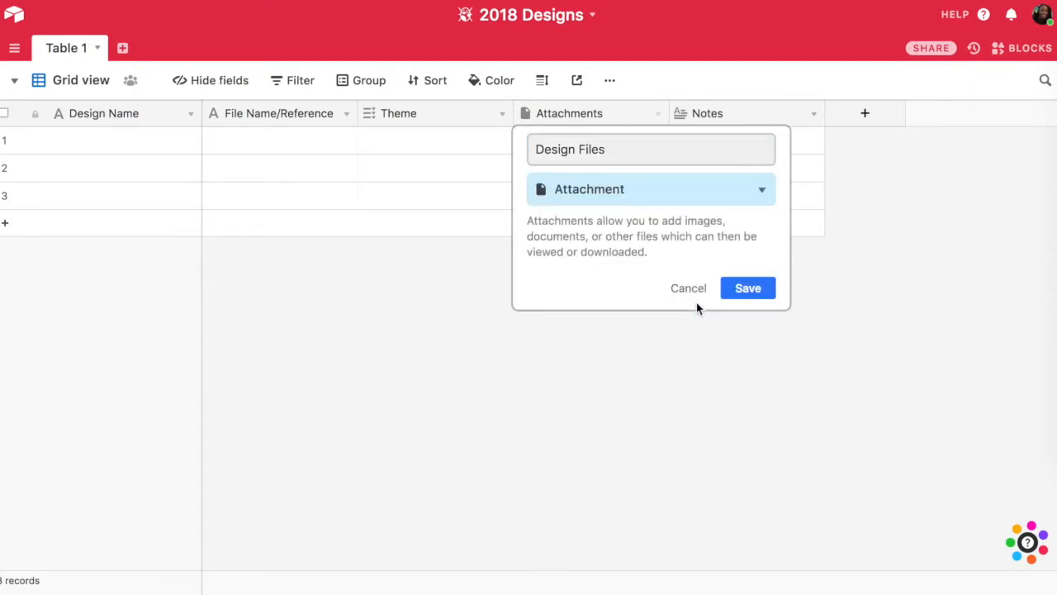
left_click(746, 291)
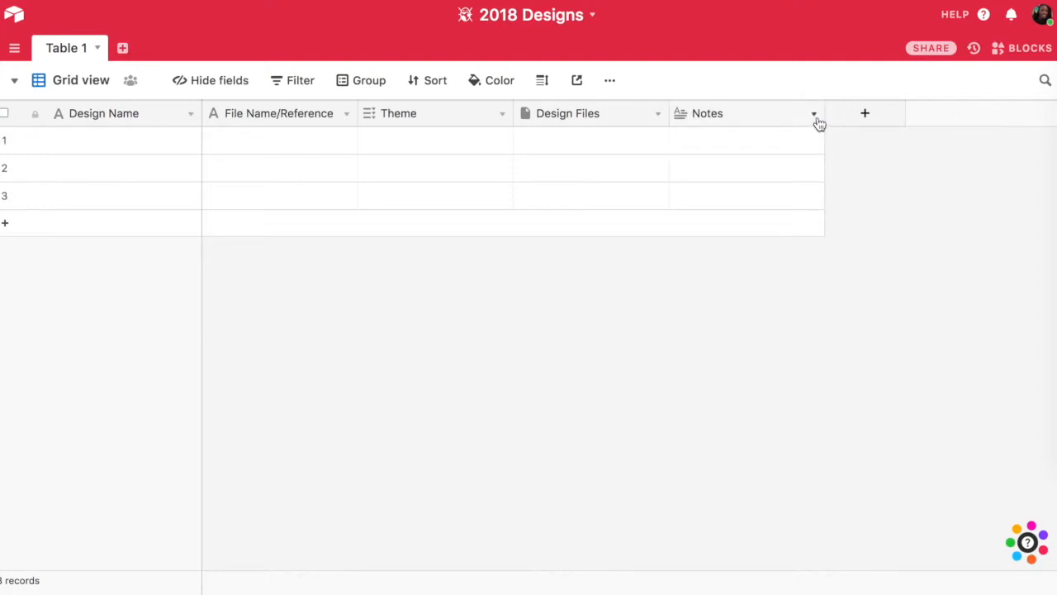
- Insert a field named Status directly before the Notes field and make it a single select field
left_click(815, 118)
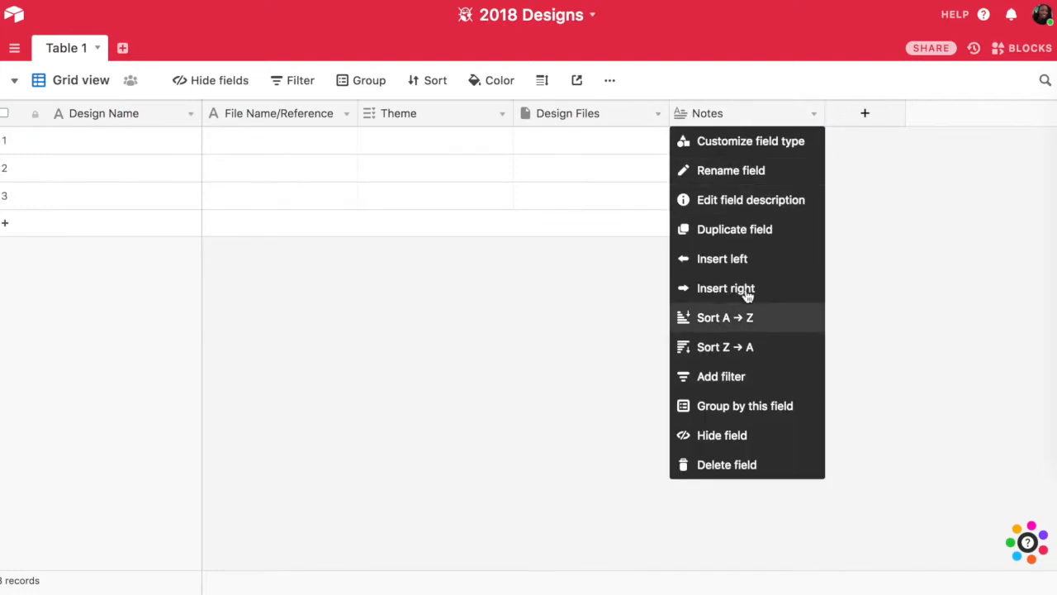
left_click(744, 259)
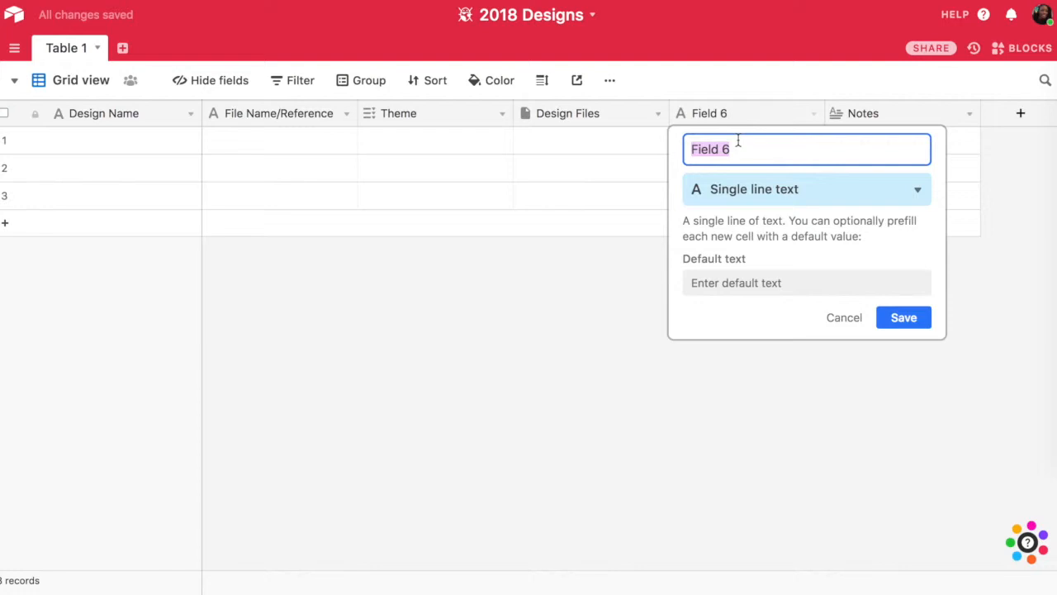
type("Status")
left_click(921, 194)
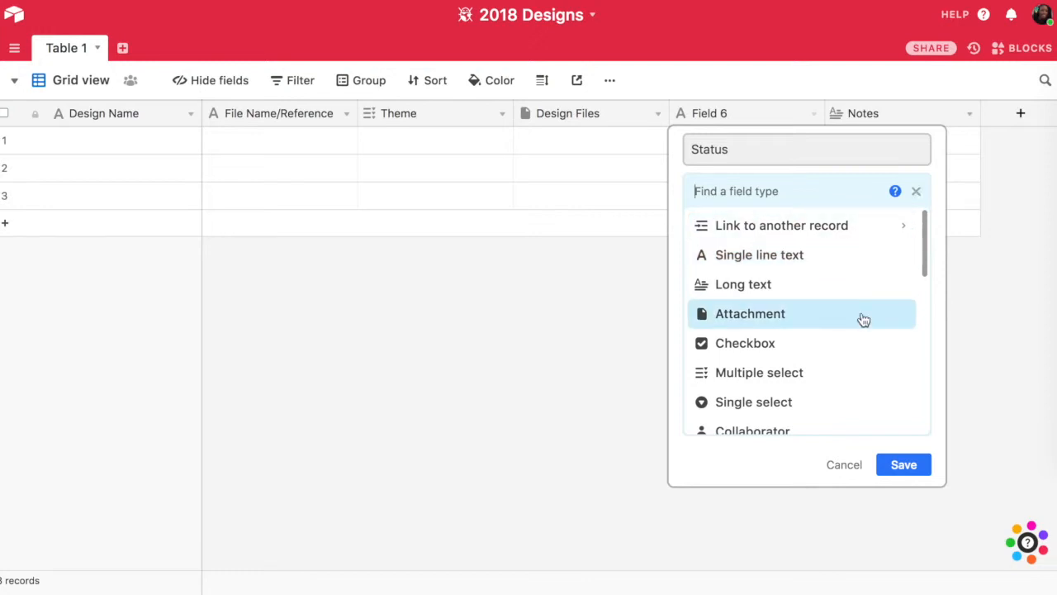
scroll(853, 378, "down", 1)
left_click(851, 377)
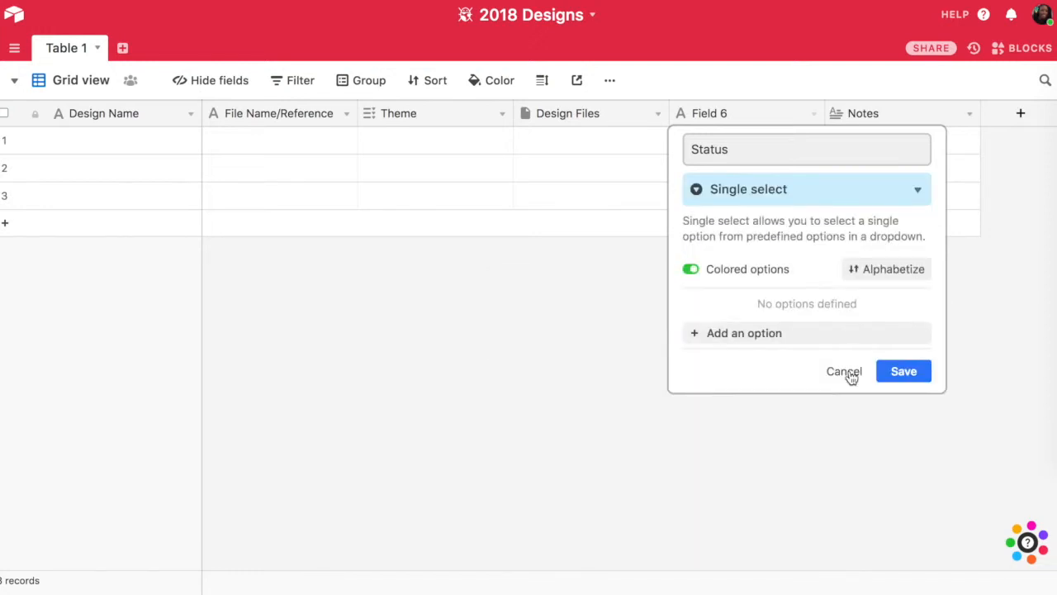
- Add the options Sold, Licensed, In Negotiation, Unfinished and Submitted to the Status field and save it
left_click(796, 332)
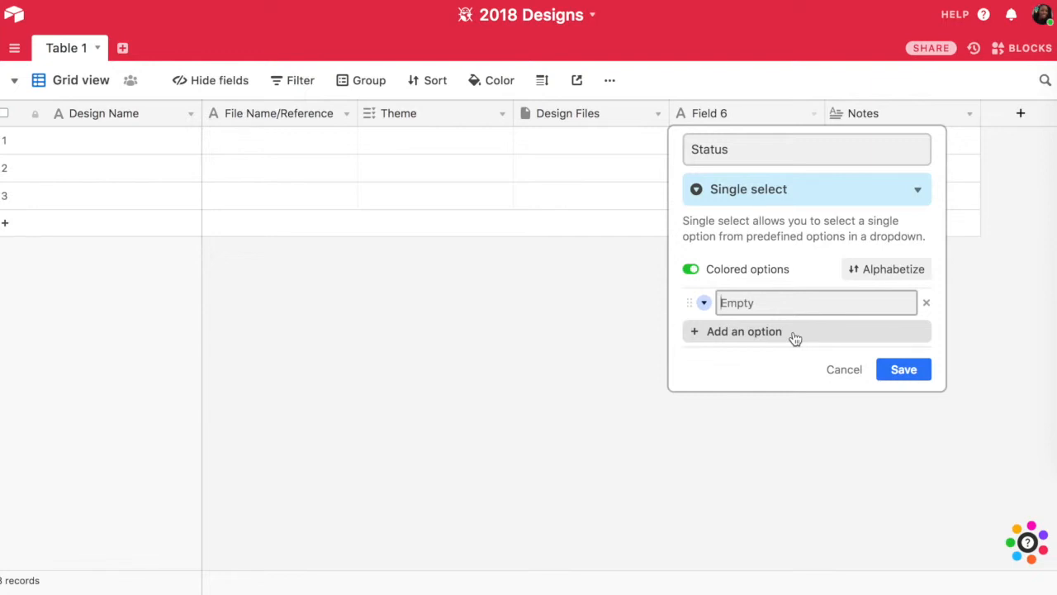
type("Sold")
key("Return")
type("Licensed")
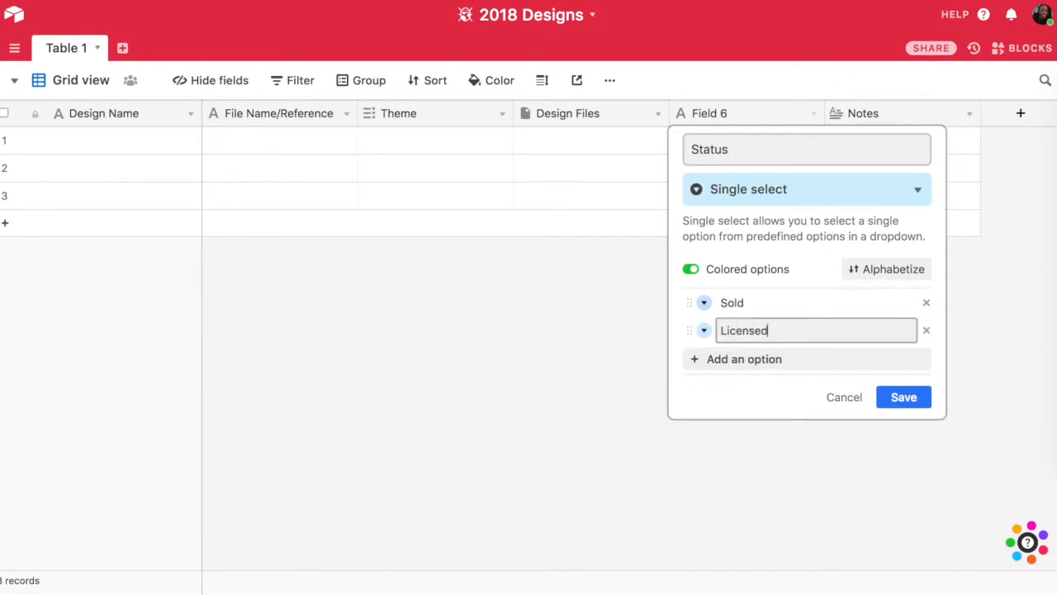
key("Return")
type("In Negotiation")
key("Return")
type("Unfinished")
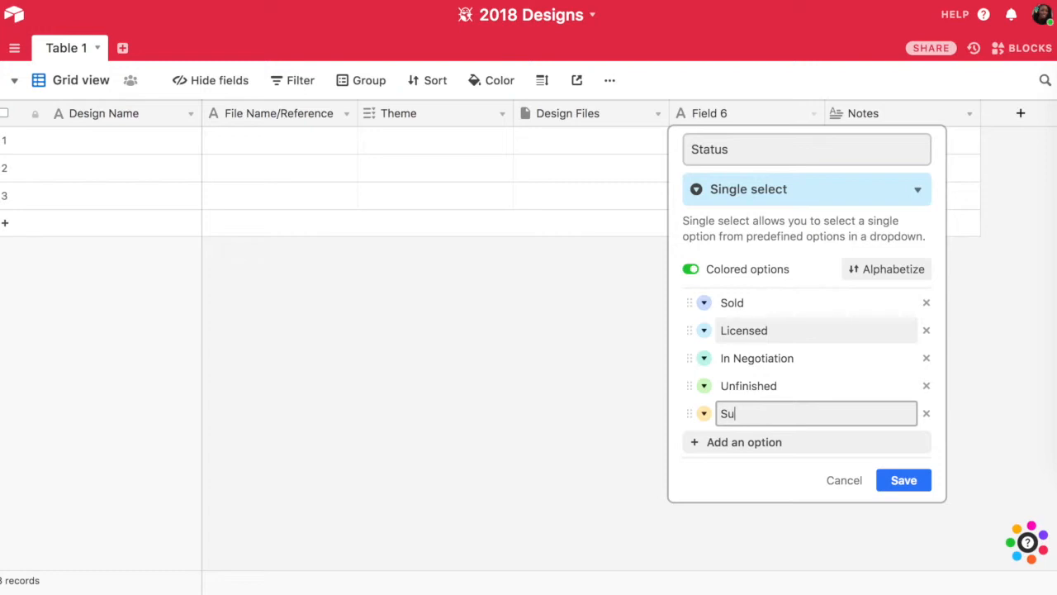
key("Return")
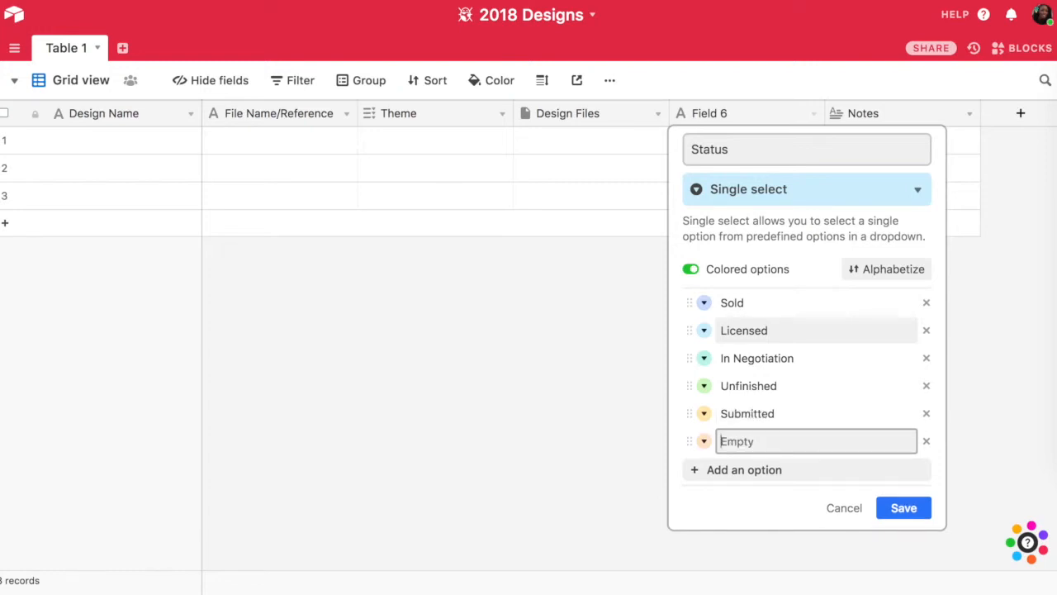
type("To Be Sent")
left_click(912, 509)
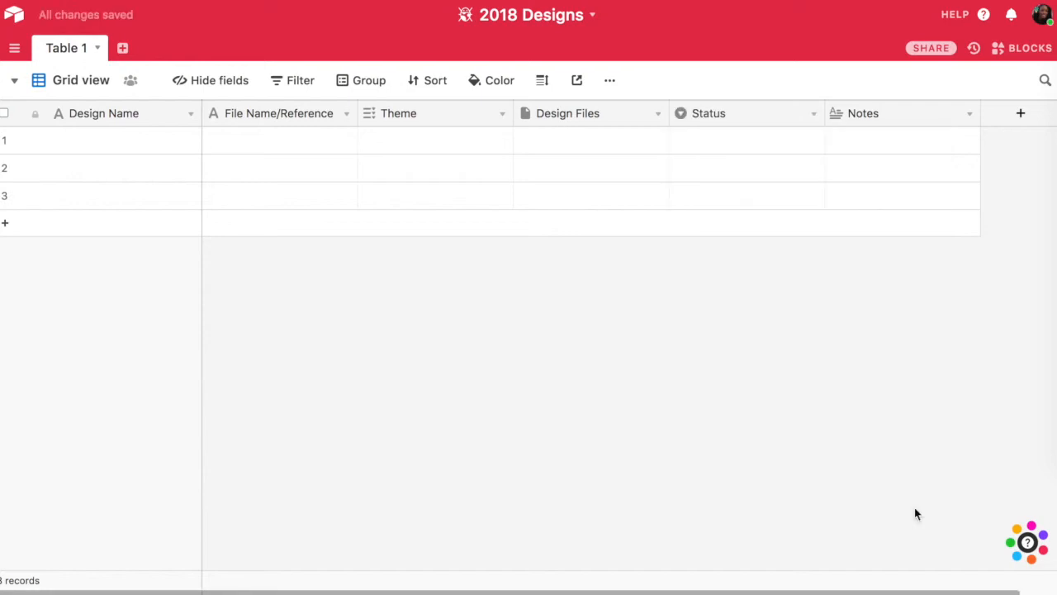
- Enter Flower Goddess 1 as the first record's Design Name
left_click(97, 148)
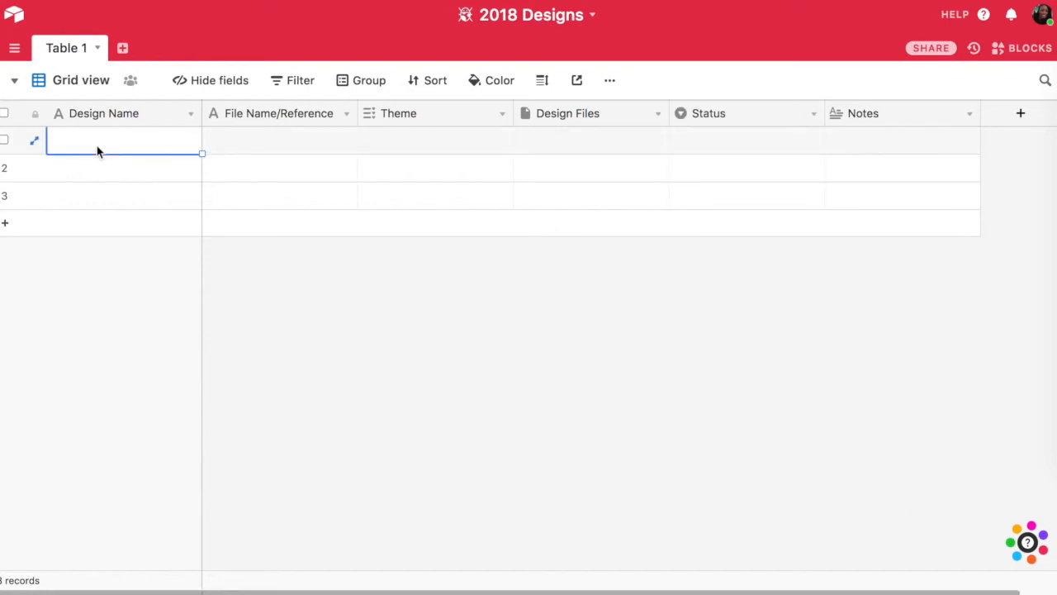
type("Flower Goddess 1")
left_click(257, 141)
type("Flowr")
key("BackSpace")
type("er")
key("BackSpace")
key("BackSpace")
key("BackSpace")
key("BackSpace")
key("BackSpace")
key("BackSpace")
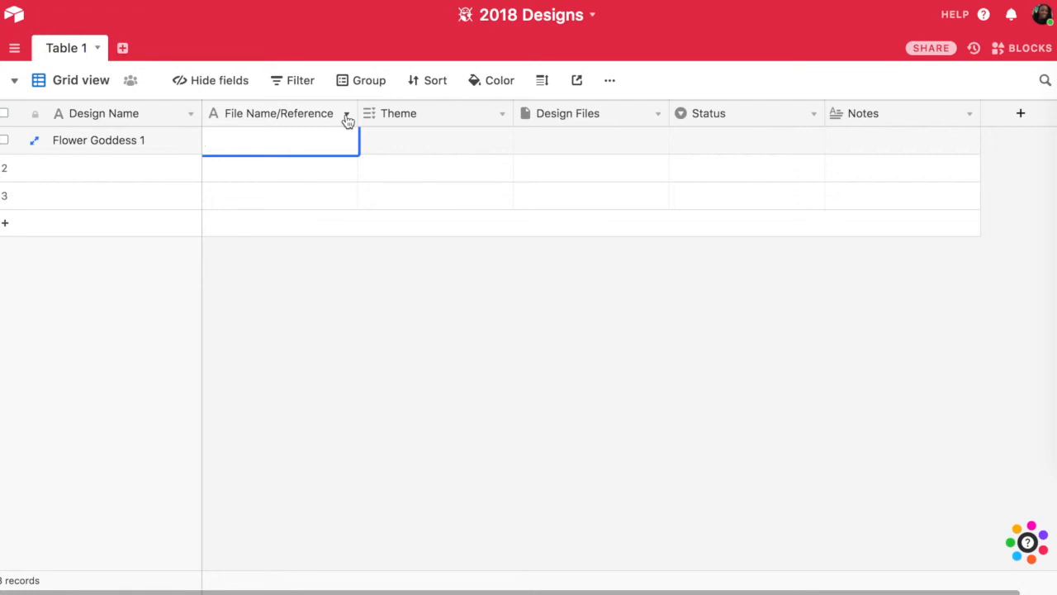
- Rename the File Name/Reference field to Description, keeping it as single line text
double_click(347, 121)
type("Description")
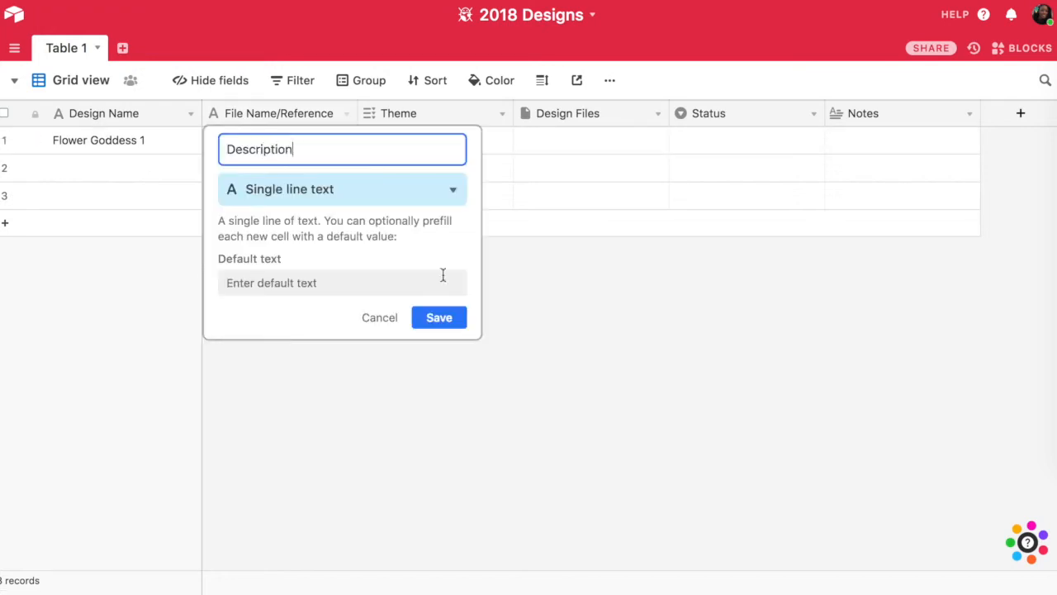
left_click(437, 318)
- Enter "acrylic floral painted portrait" as the Flower Goddess 1 record's Description
type("acrylic floral")
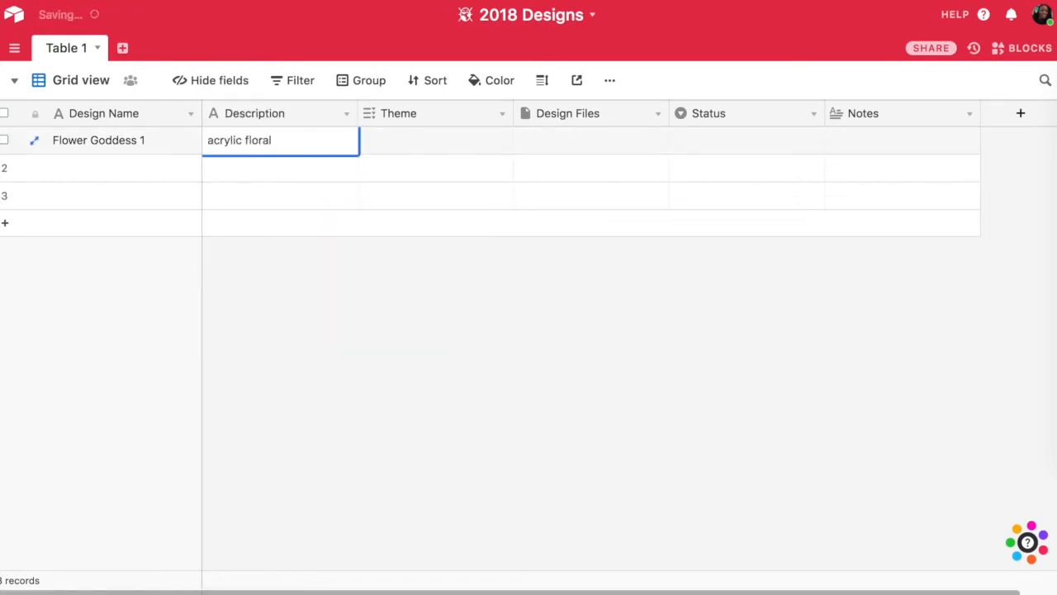
type(" painted portrait")
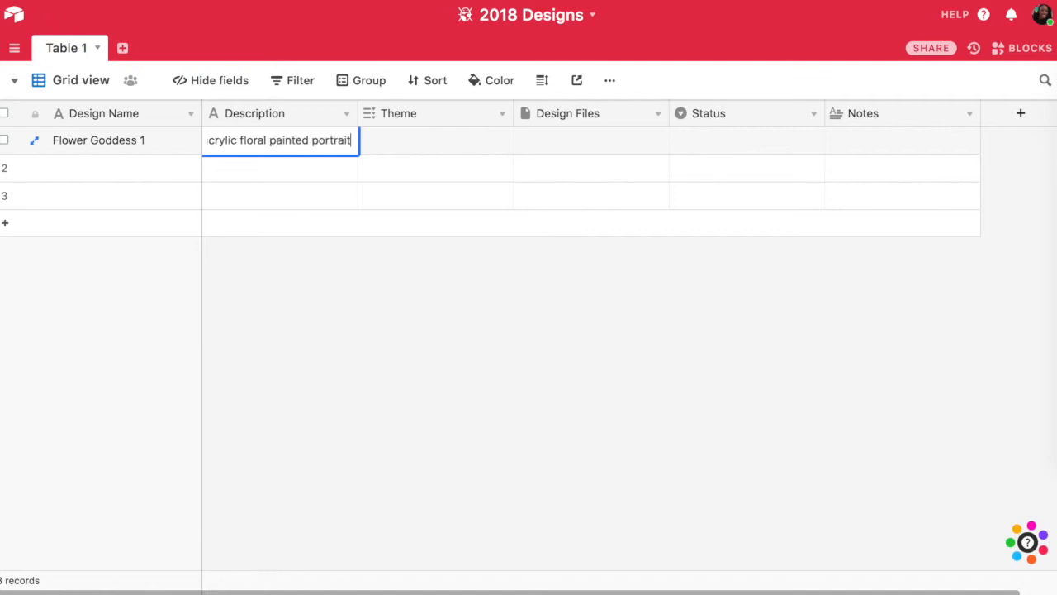
- Assign the Portraits and Floral themes to the Flower Goddess 1 record
key("Tab")
type("portrait")
key("Return")
type("floral")
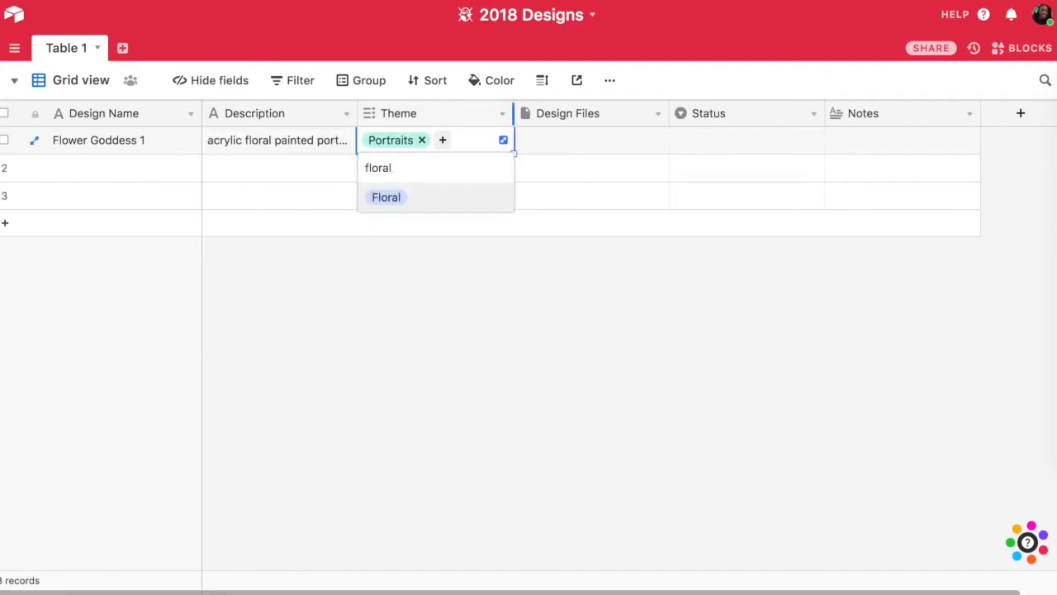
key("Return")
- Upload ACS_0166.JPG from the computer to the Flower Goddess 1 record's Design Files
left_click(526, 146)
left_click(526, 146)
left_click(611, 337)
double_click(265, 75)
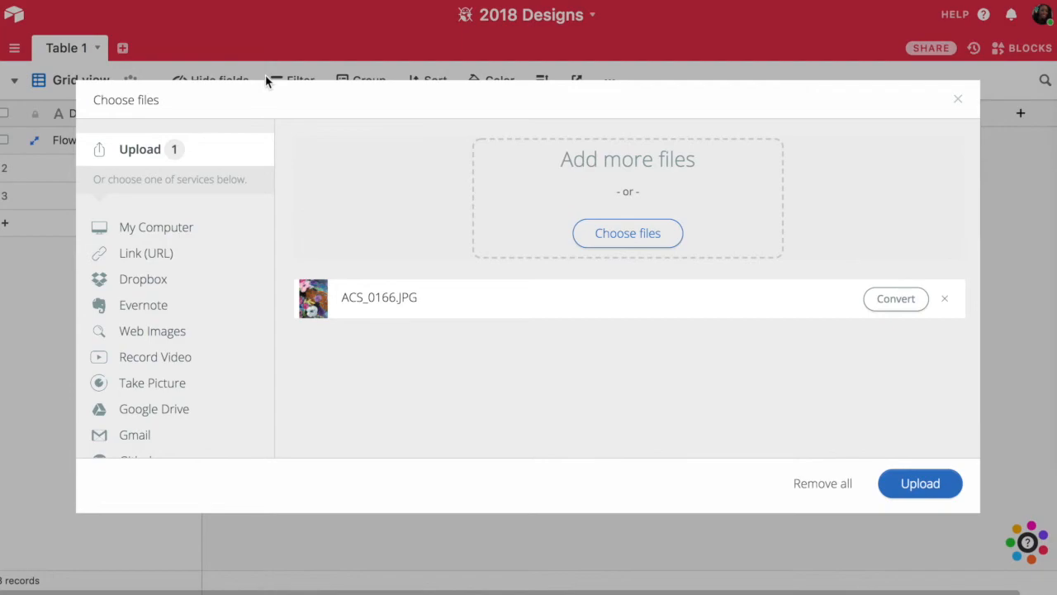
left_click(899, 484)
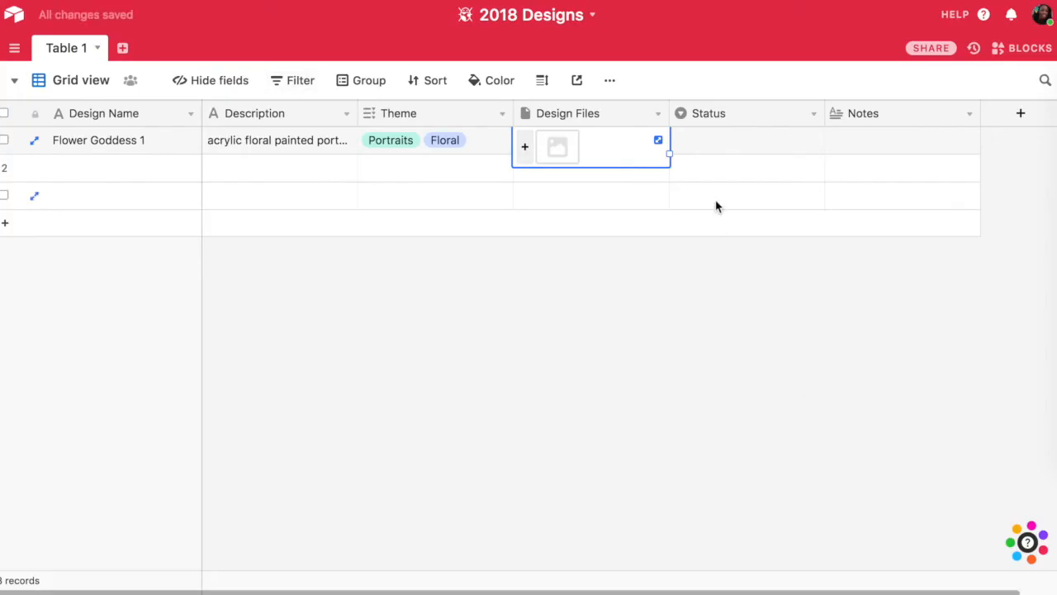
- Set the Flower Goddess 1 record's Status to To Be Sent
double_click(717, 145)
scroll(724, 264, "down", 1)
left_click(728, 364)
- Enter a note on the Flower Goddess 1 record saying it is an acrylic painting to submit for stationery
left_click(855, 153)
type("Actrylic p")
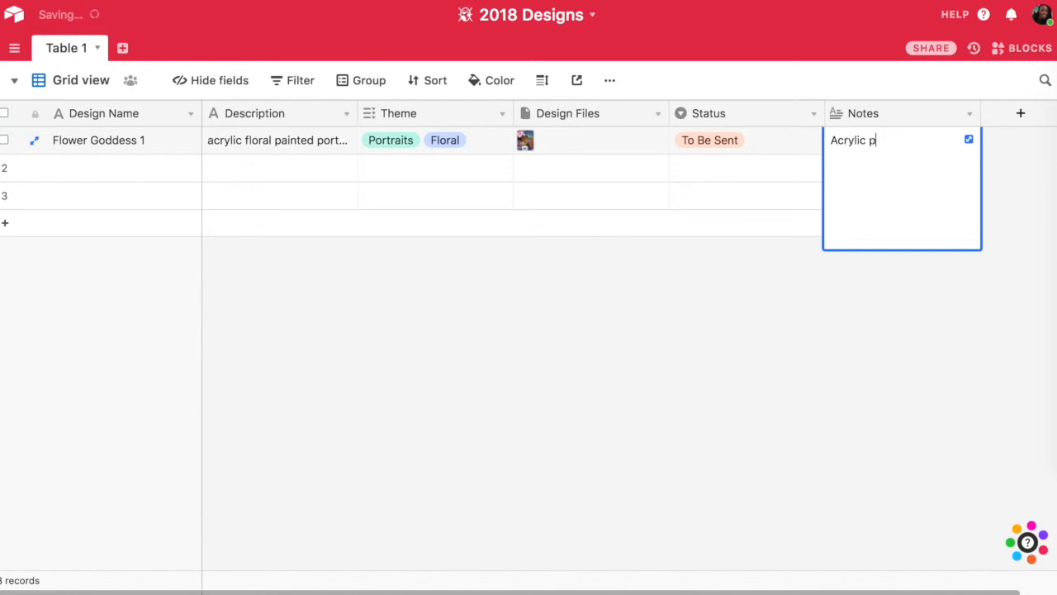
type("ainting, to submit for stti")
key("BackSpace")
key("BackSpace")
type("atione")
- Name the second record Autumn Leaves and enter "digital leaves placement" in its Description
left_click(71, 168)
type("Autumn Leaves")
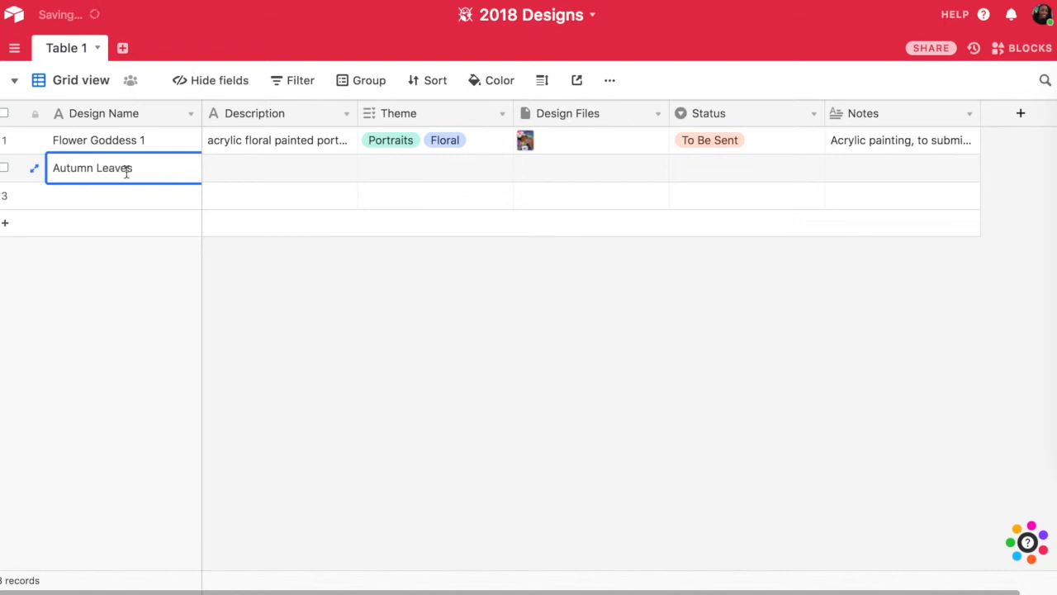
left_click(266, 180)
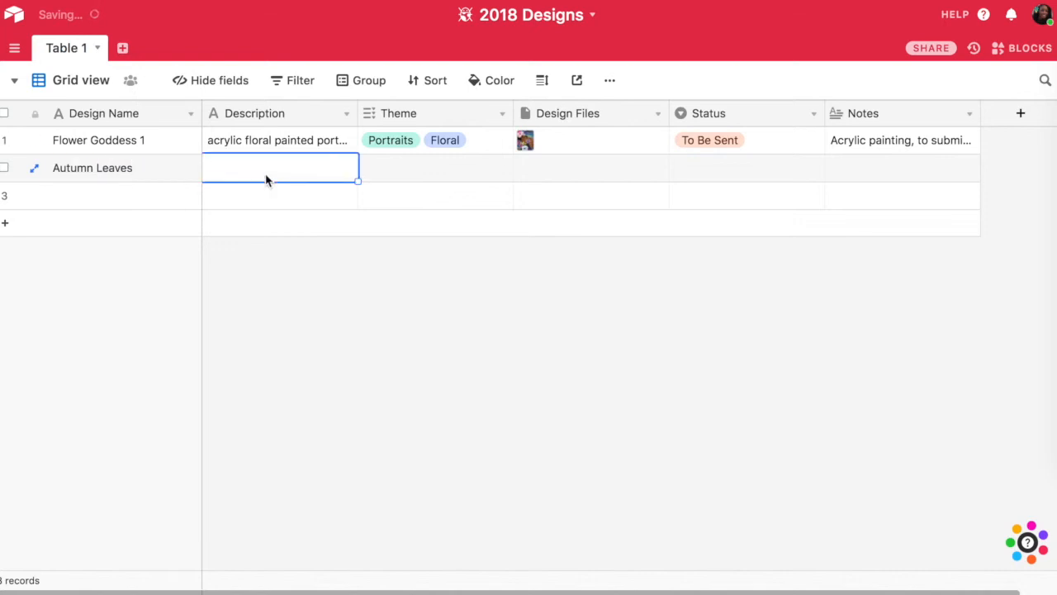
type("digital leaves placement")
- Upload IMG_3852.JPG from the computer to the Autumn Leaves record's Design Files
left_click(402, 168)
type("floral")
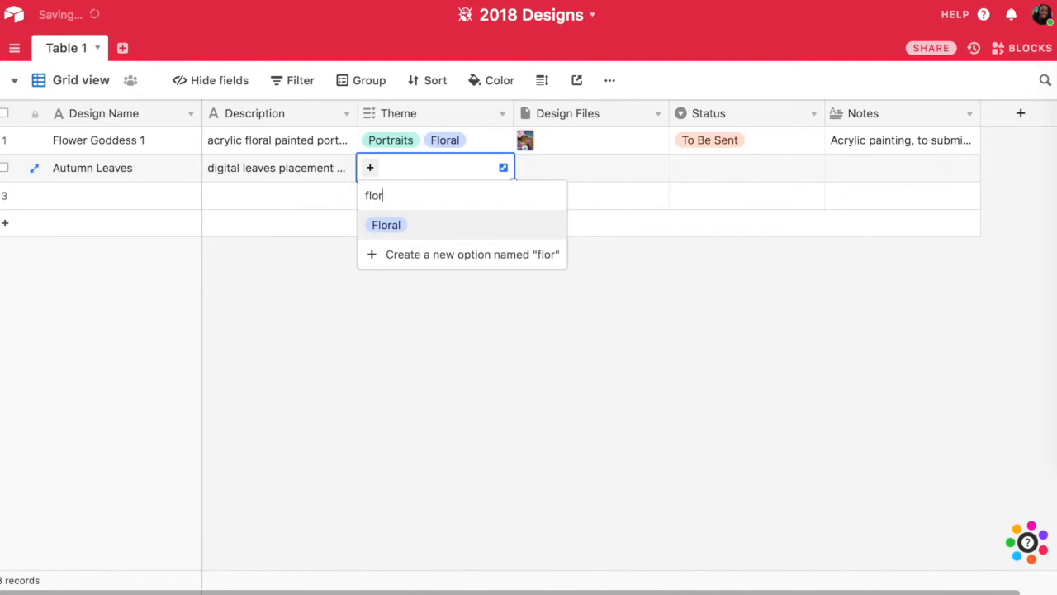
left_click(561, 179)
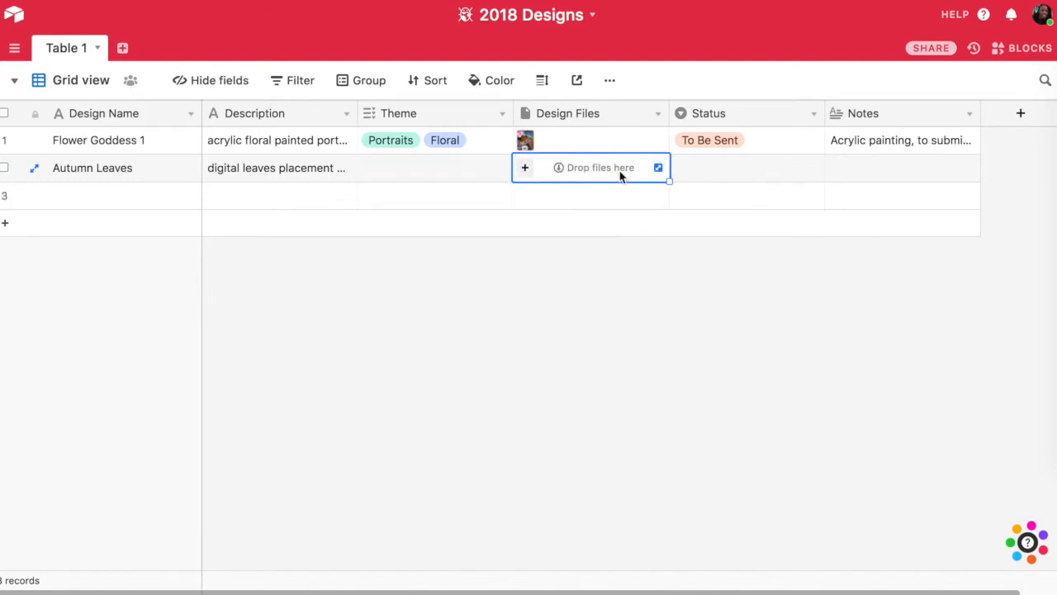
left_click(526, 168)
left_click(627, 333)
double_click(250, 89)
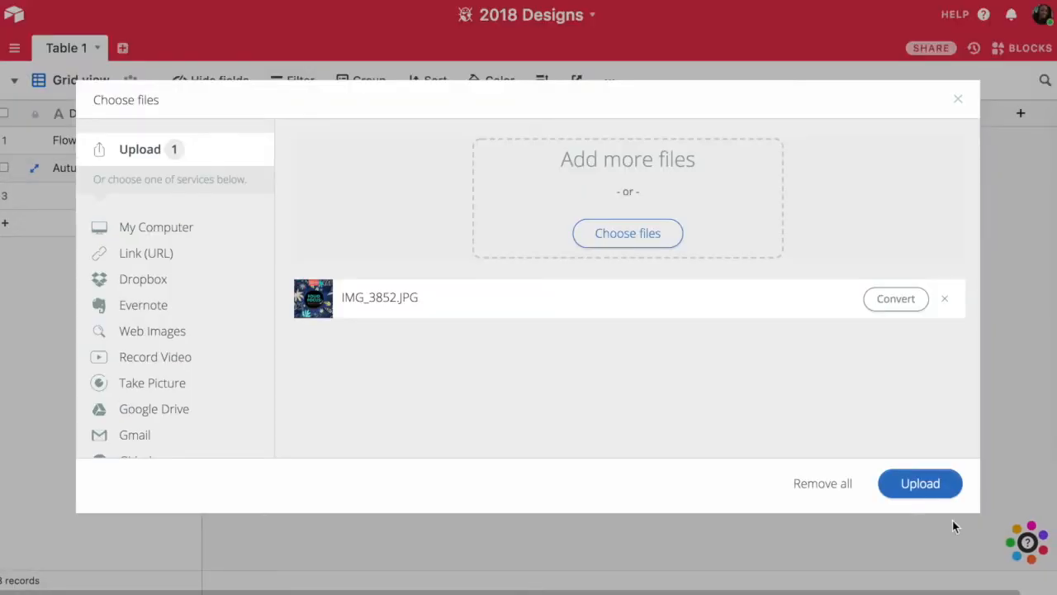
left_click(917, 481)
- Set the Autumn Leaves record's Status to Unfinished
left_click(813, 168)
scroll(795, 366, "down", 1)
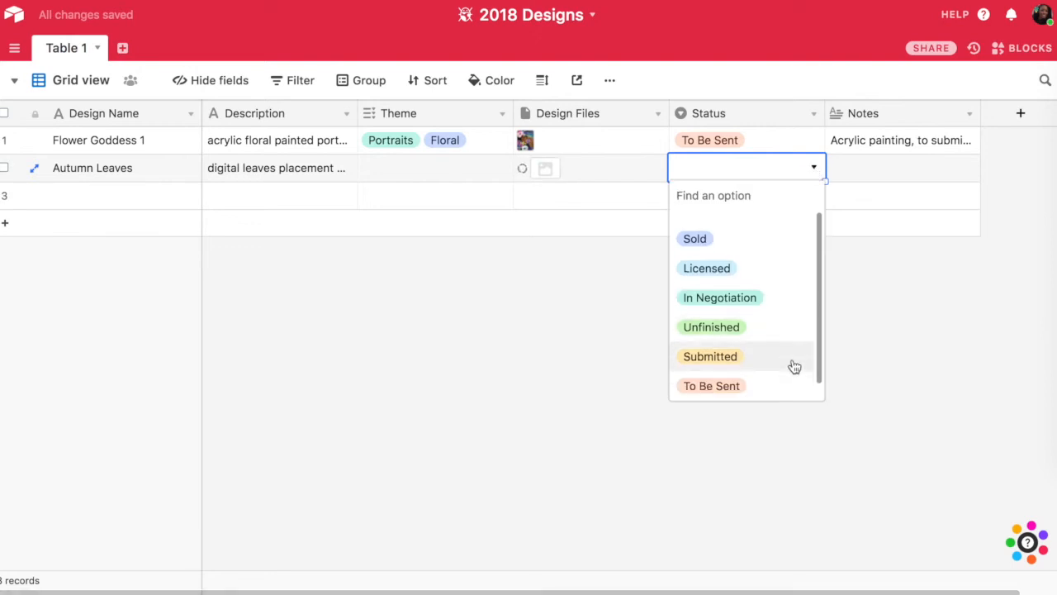
left_click(726, 325)
- Name the third record Spring Flowers and enter a Description beginning with "Acrylic Painted flower"
double_click(127, 197)
type("Spring Flowers")
left_click(240, 196)
type("Acrylic Pai")
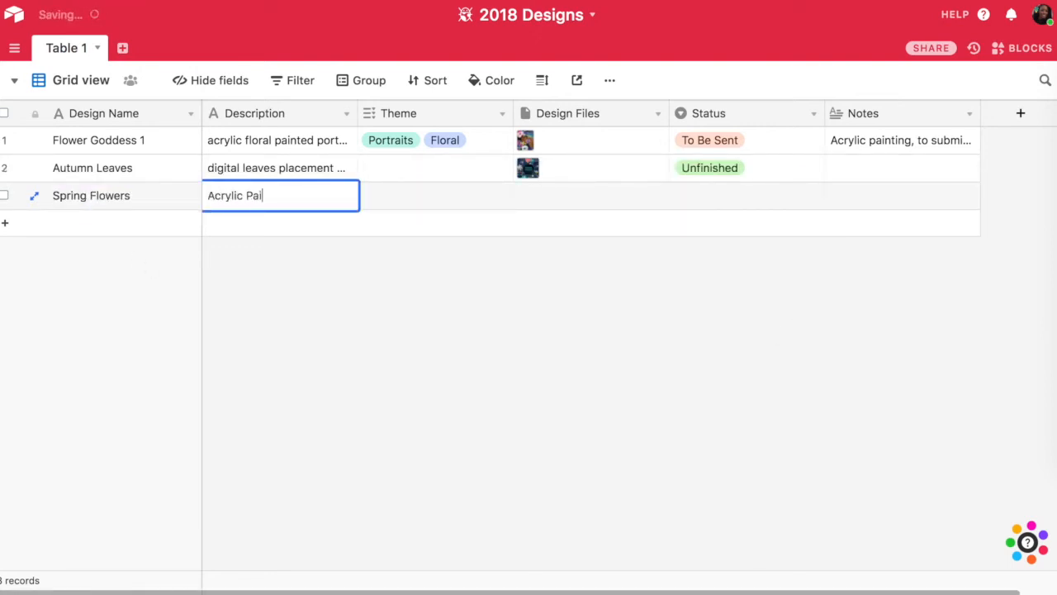
type("nted flower pet")
- Assign the Floral theme to the Autumn Leaves record
left_click(408, 203)
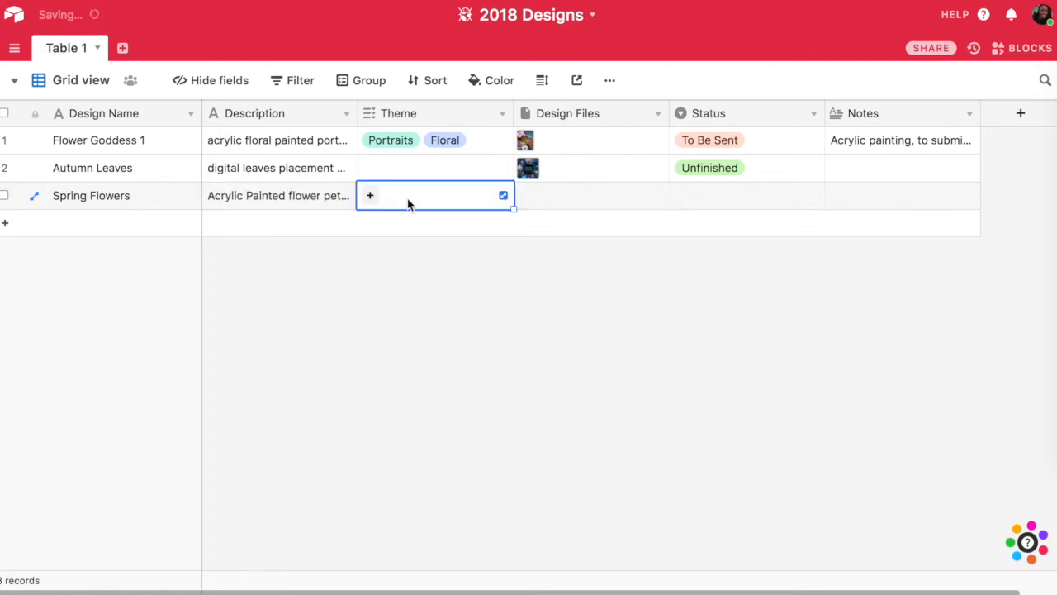
left_click(405, 172)
type("f")
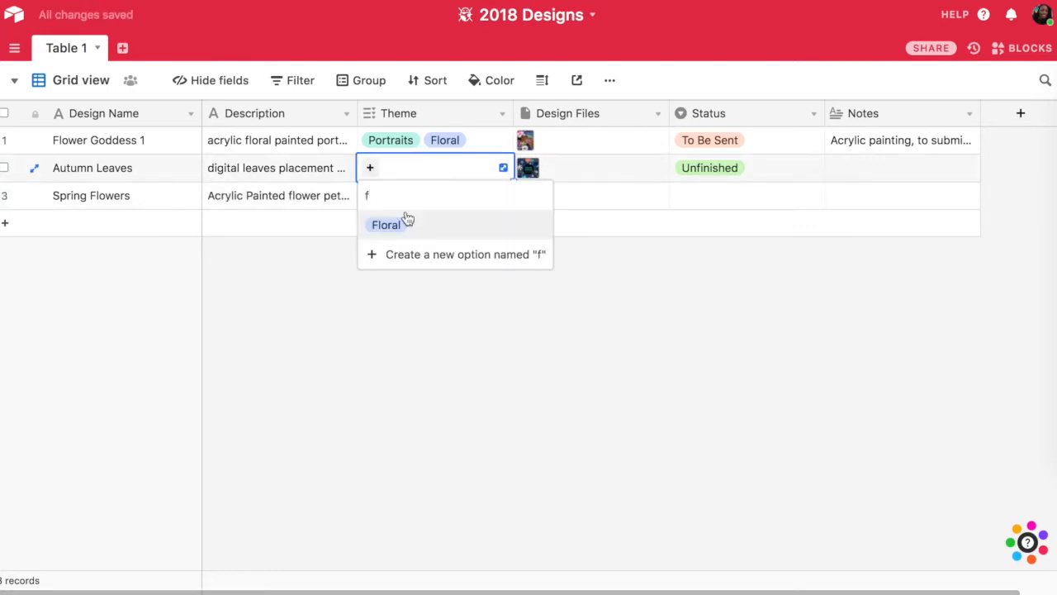
left_click(405, 217)
- Assign the Floral theme and a newly created abstract theme option to the Spring Flowers record
left_click(394, 204)
type("fl")
left_click(388, 252)
type("abstract")
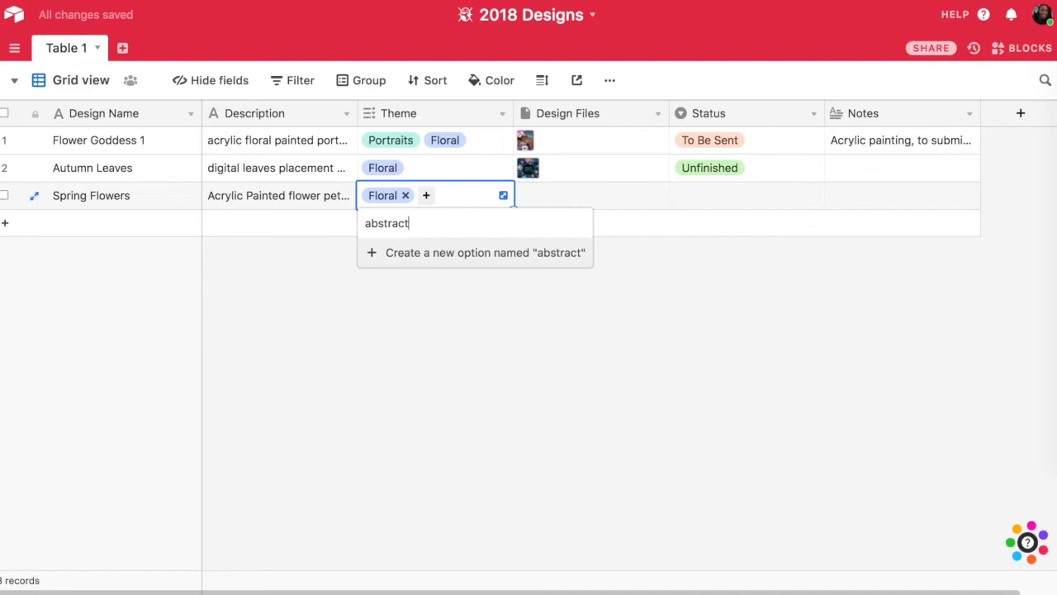
left_click(430, 257)
- Upload the flower painting image from the computer to the Spring Flowers record's Design Files
left_click(569, 191)
left_click(525, 196)
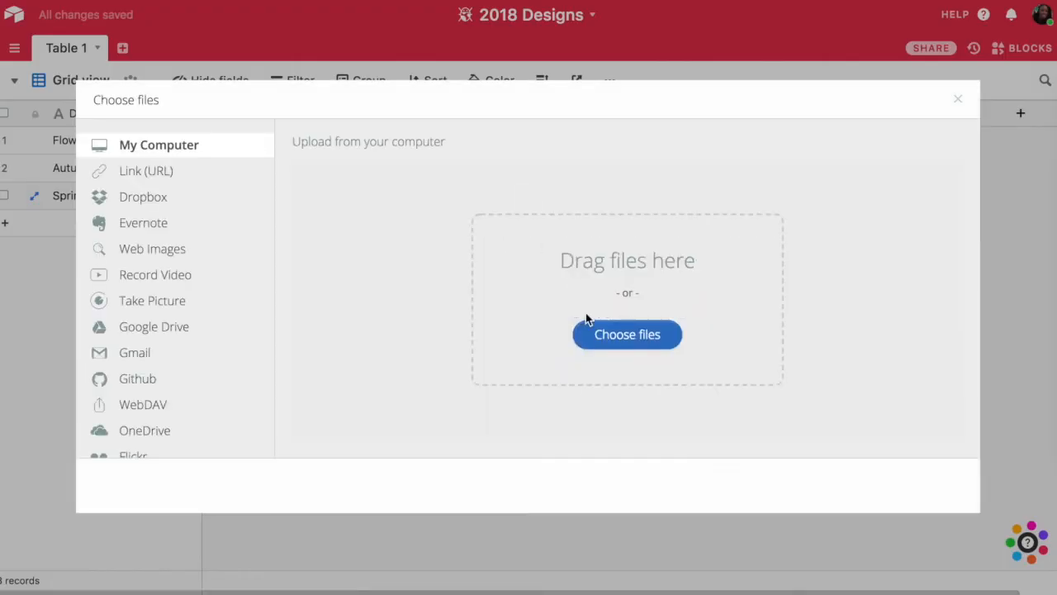
left_click(594, 333)
double_click(261, 106)
left_click(919, 483)
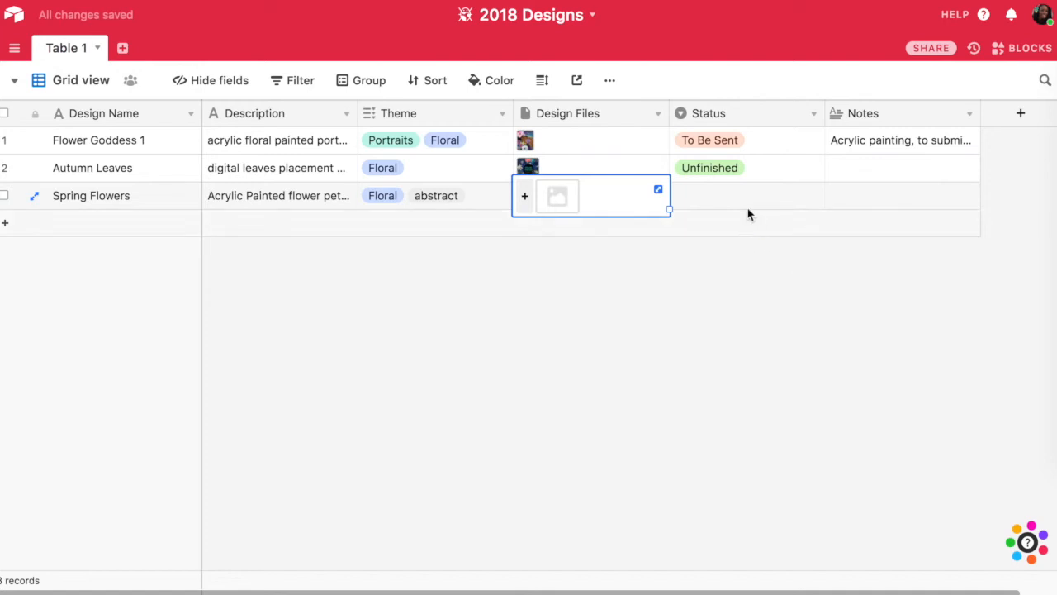
- Set the Spring Flowers record's Status to Licensed and enter "PP 2018" in its Notes
double_click(813, 196)
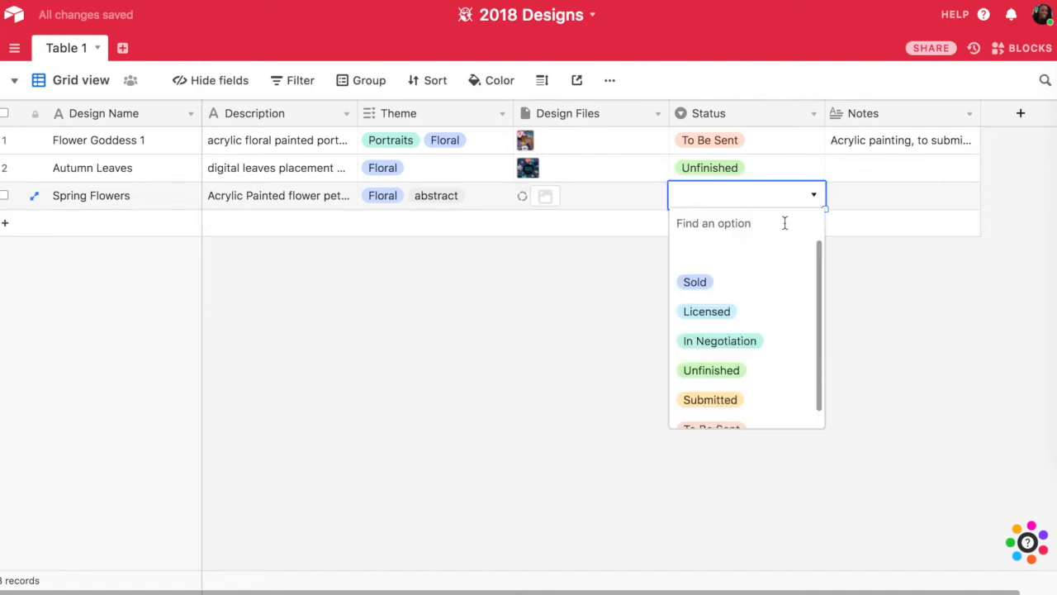
left_click(744, 309)
left_click(887, 198)
type("P")
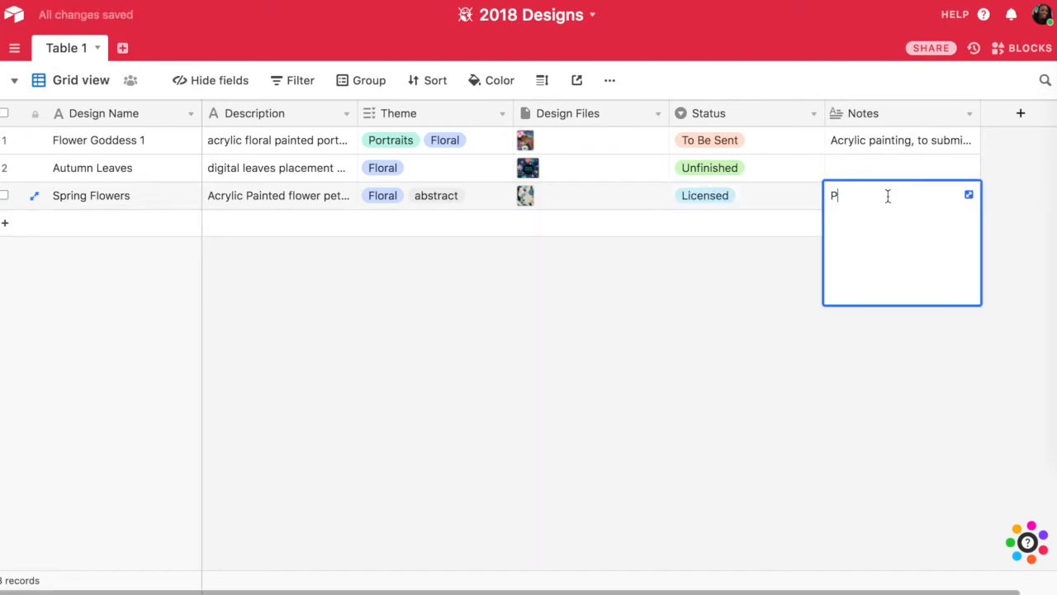
type("P 2018")
left_click(628, 223)
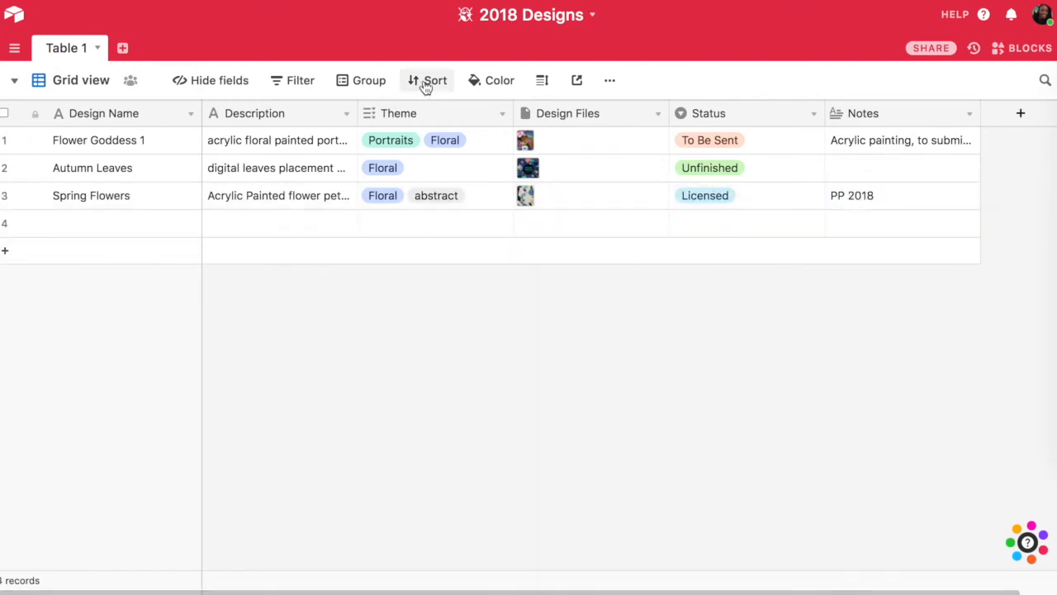
- Sort the grid view's records by Theme in First-Last order and apply the sort
left_click(425, 84)
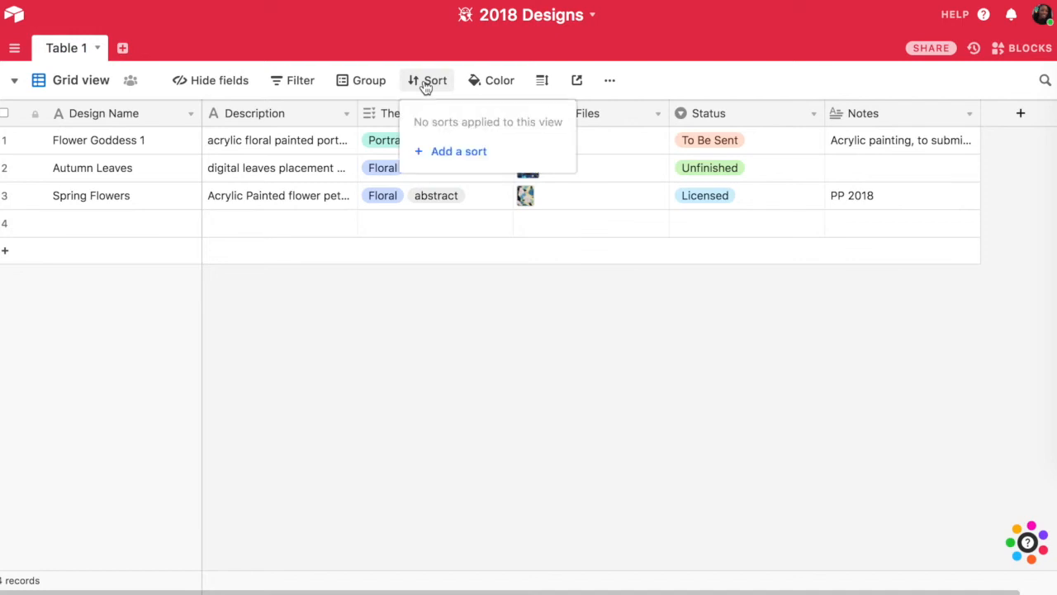
left_click(459, 152)
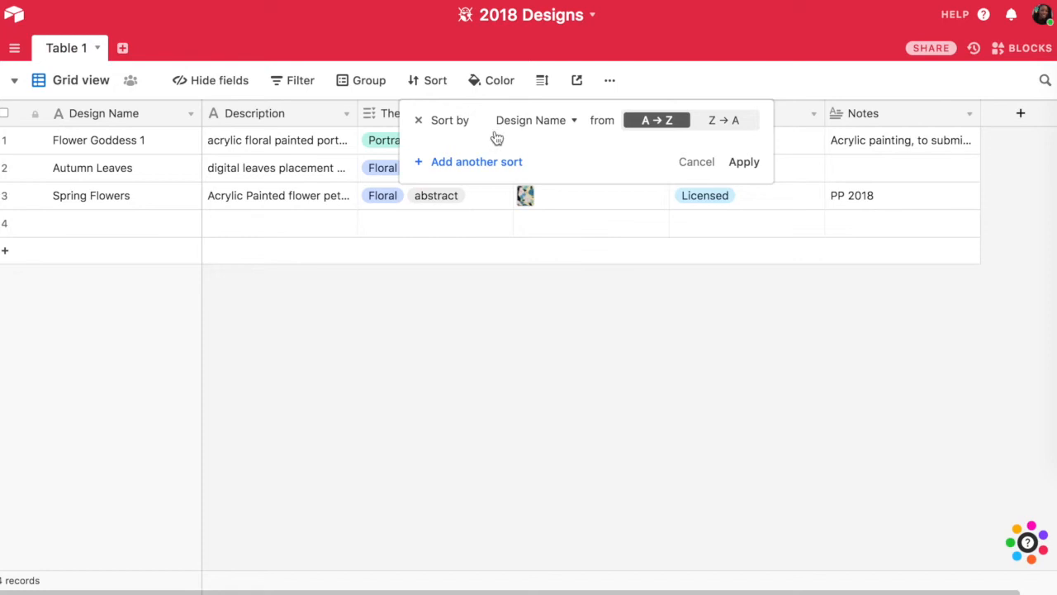
left_click(575, 121)
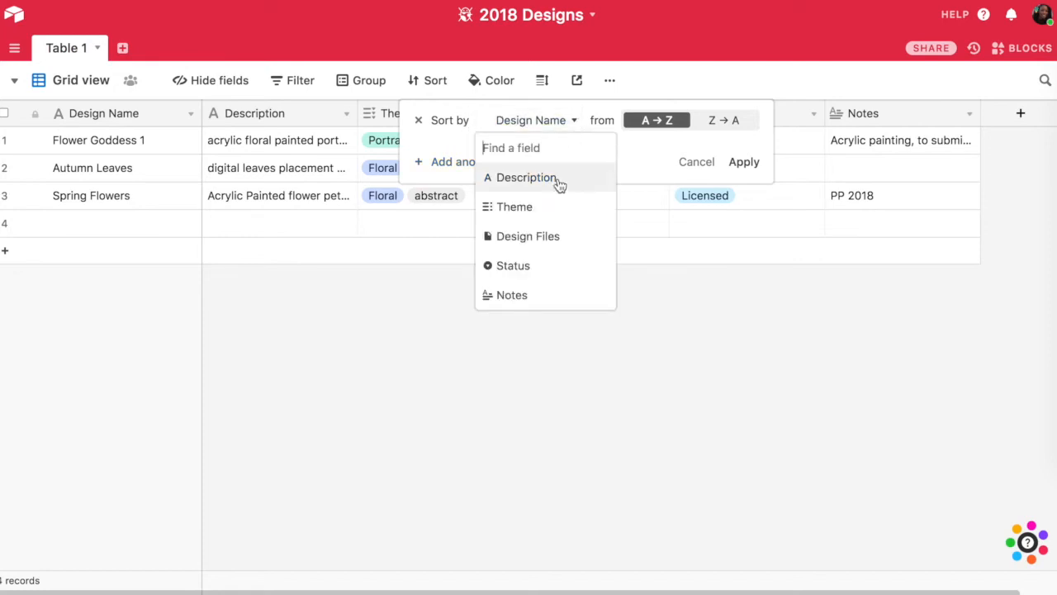
left_click(550, 208)
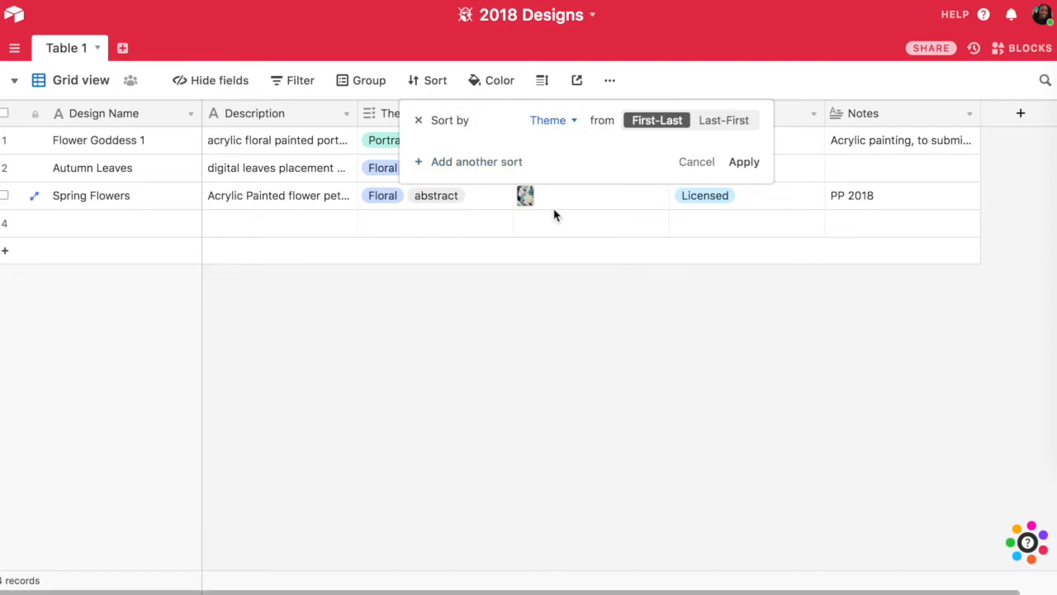
left_click(745, 161)
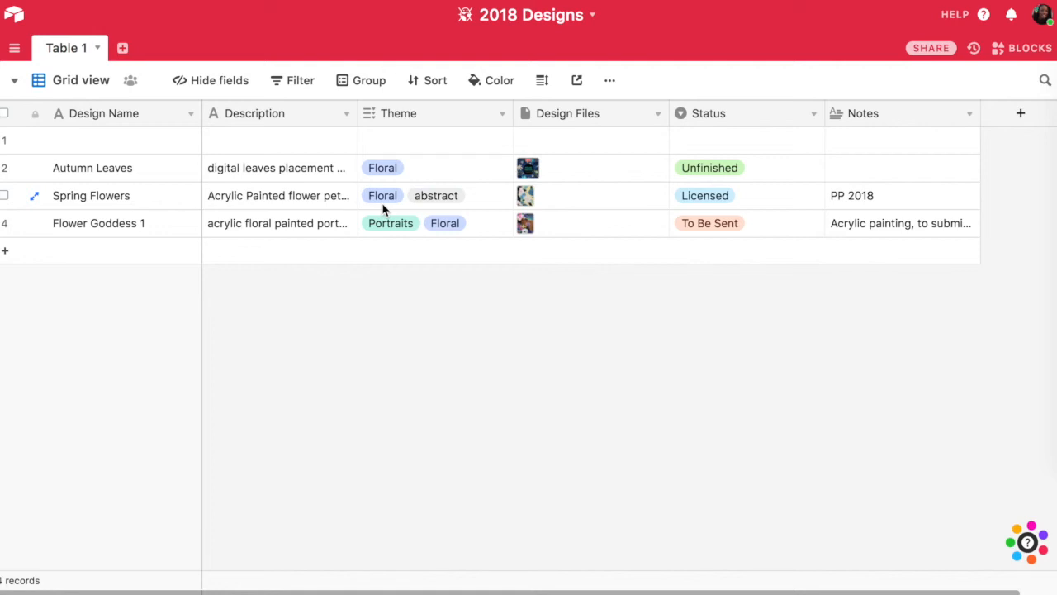
- Remove the Theme sort condition from the grid view
left_click(445, 85)
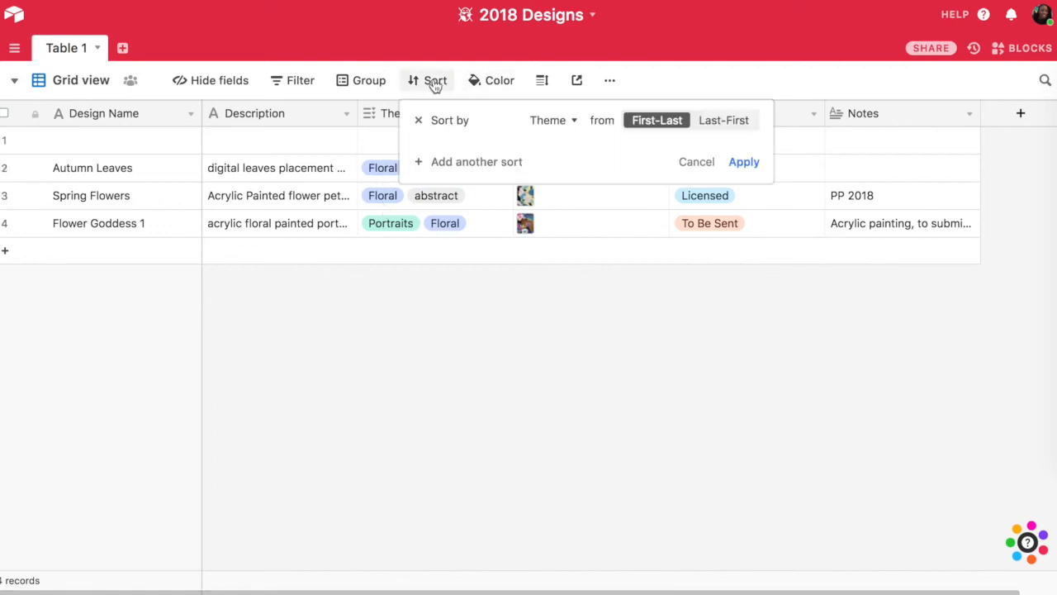
left_click(417, 121)
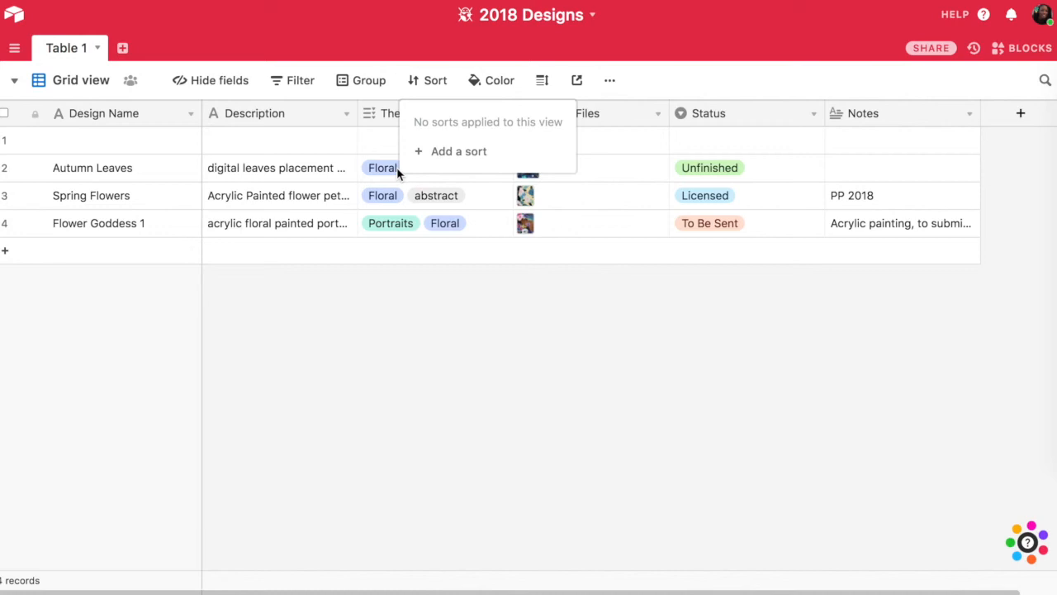
- Filter the grid view to records whose Status is Licensed
left_click(298, 88)
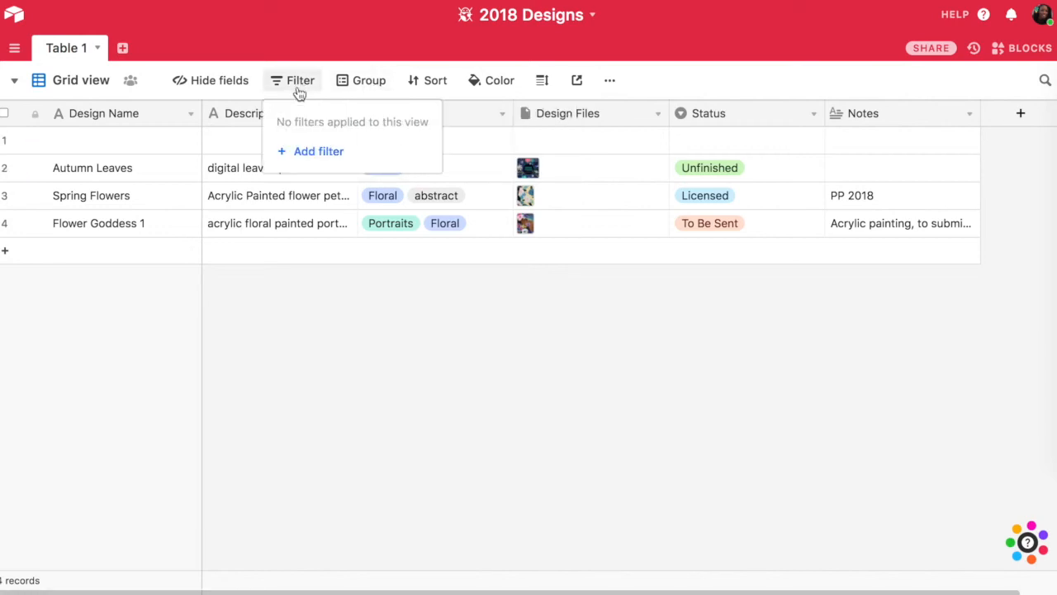
left_click(314, 152)
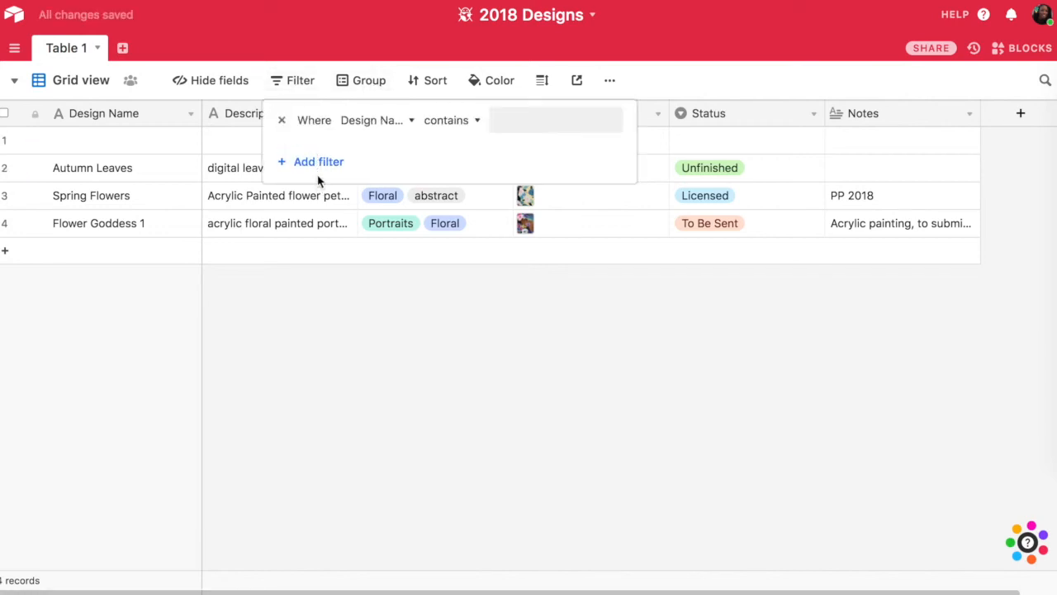
left_click(413, 122)
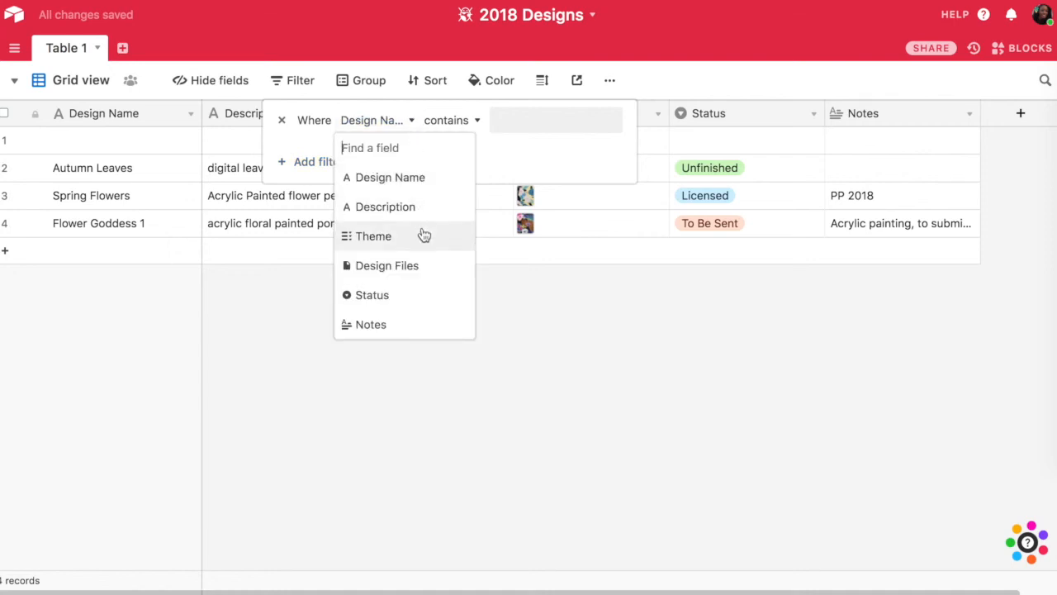
left_click(423, 303)
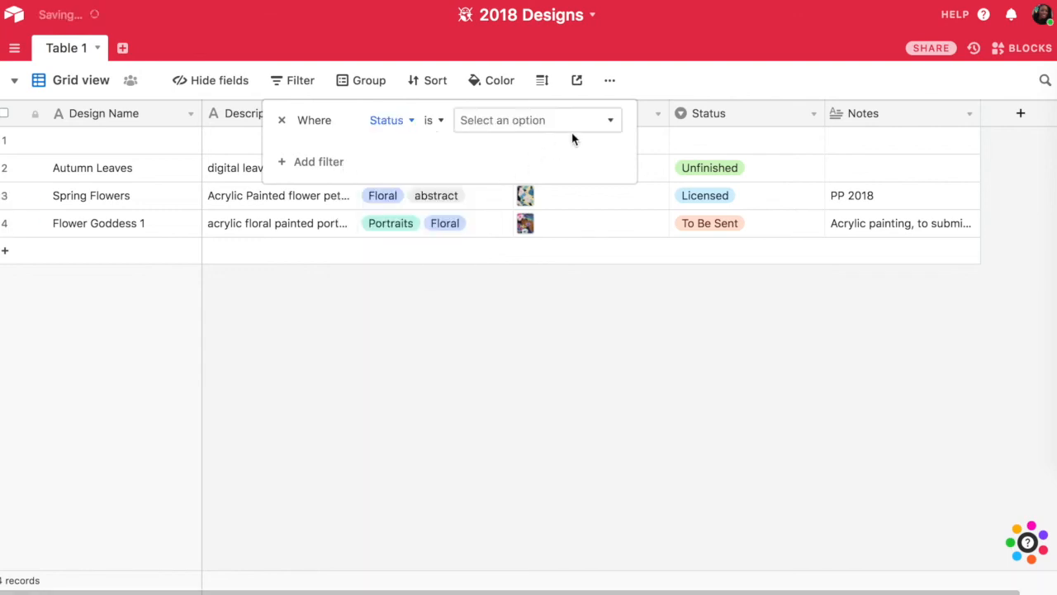
left_click(438, 124)
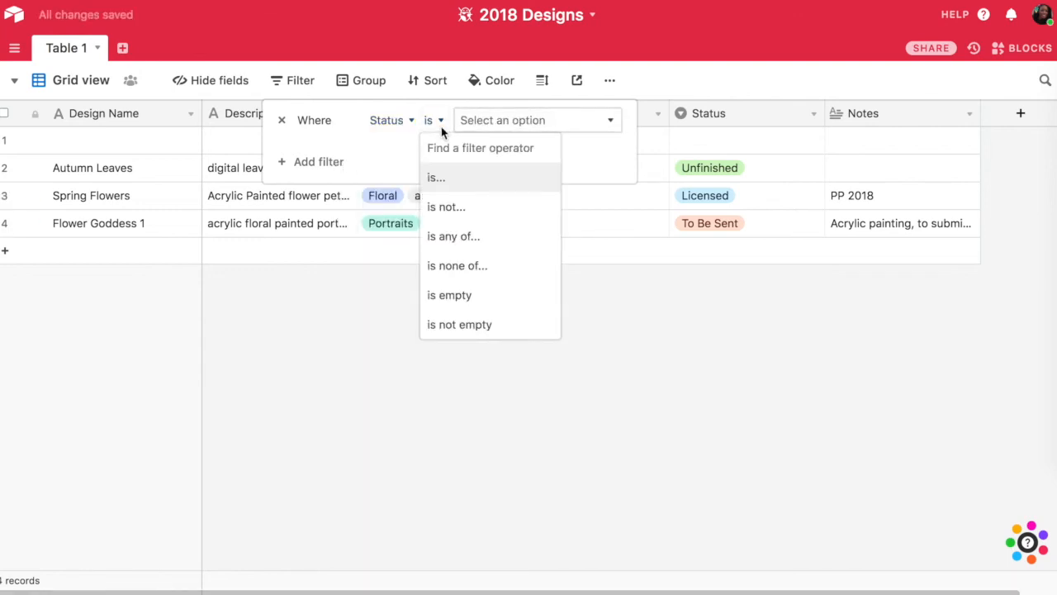
left_click(442, 127)
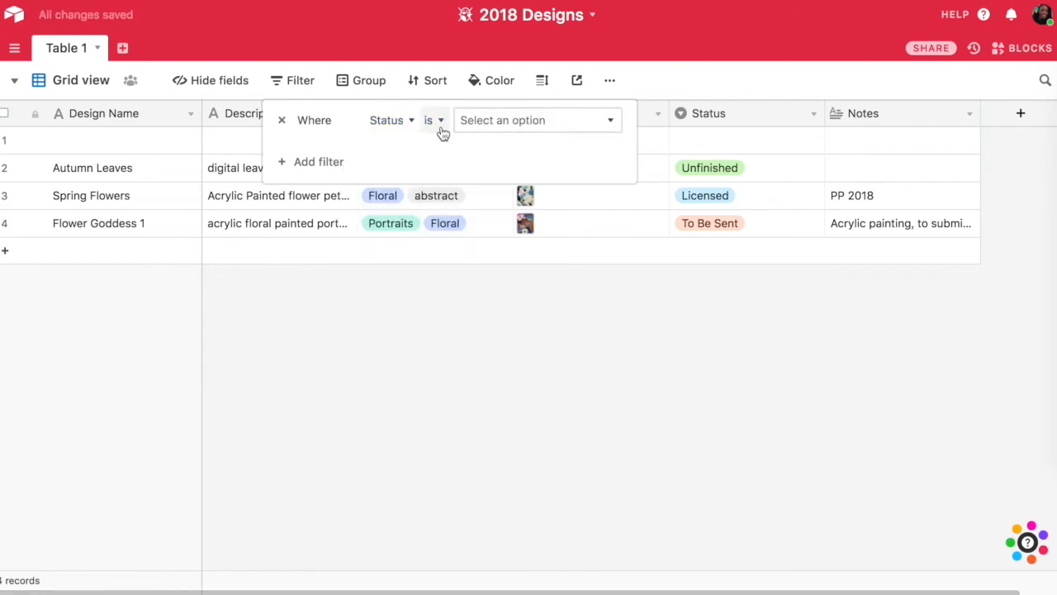
left_click(611, 122)
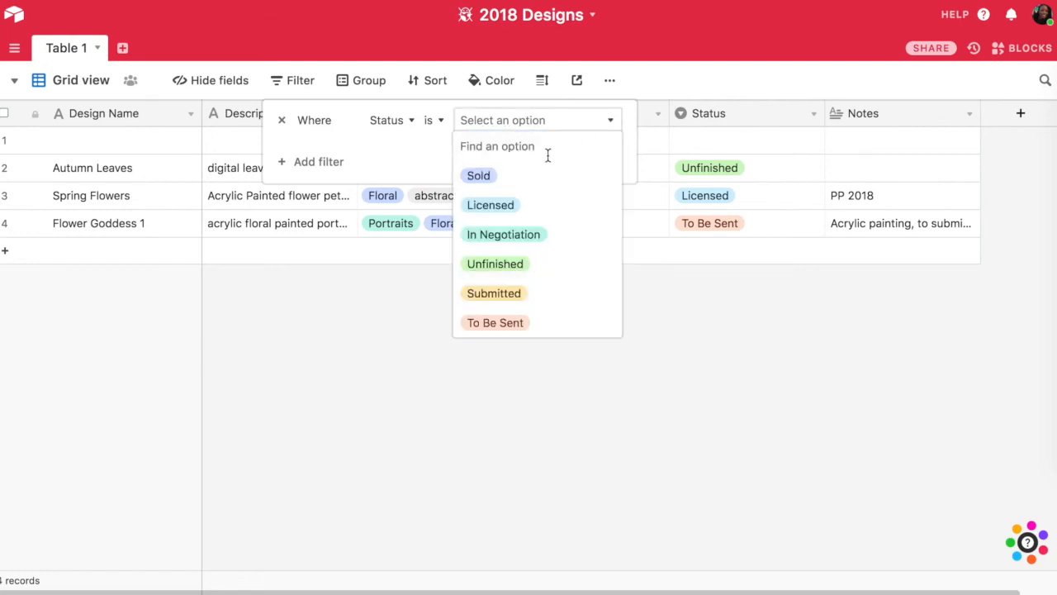
left_click(545, 220)
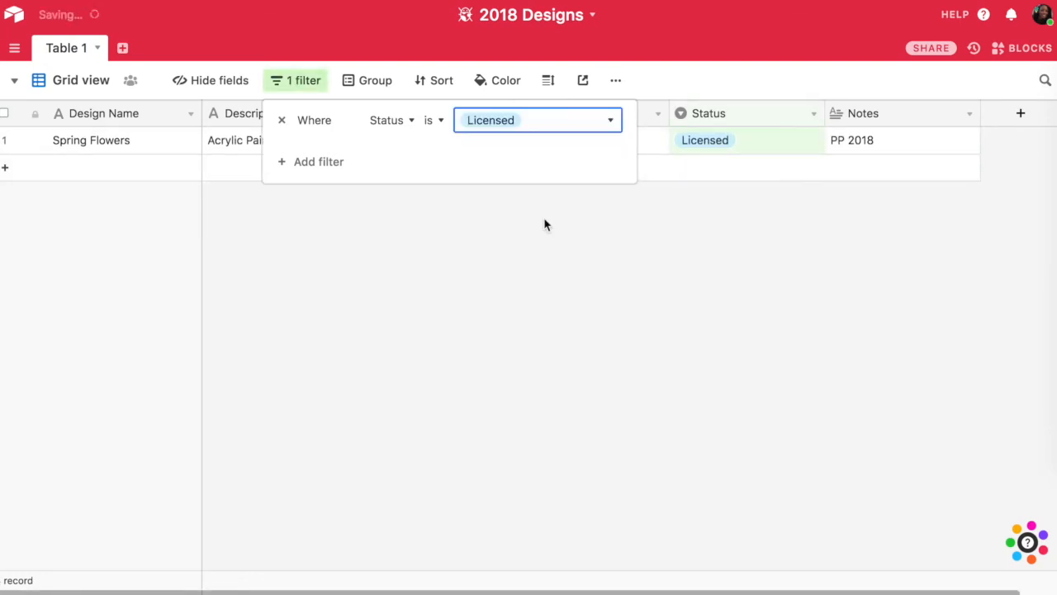
left_click(545, 225)
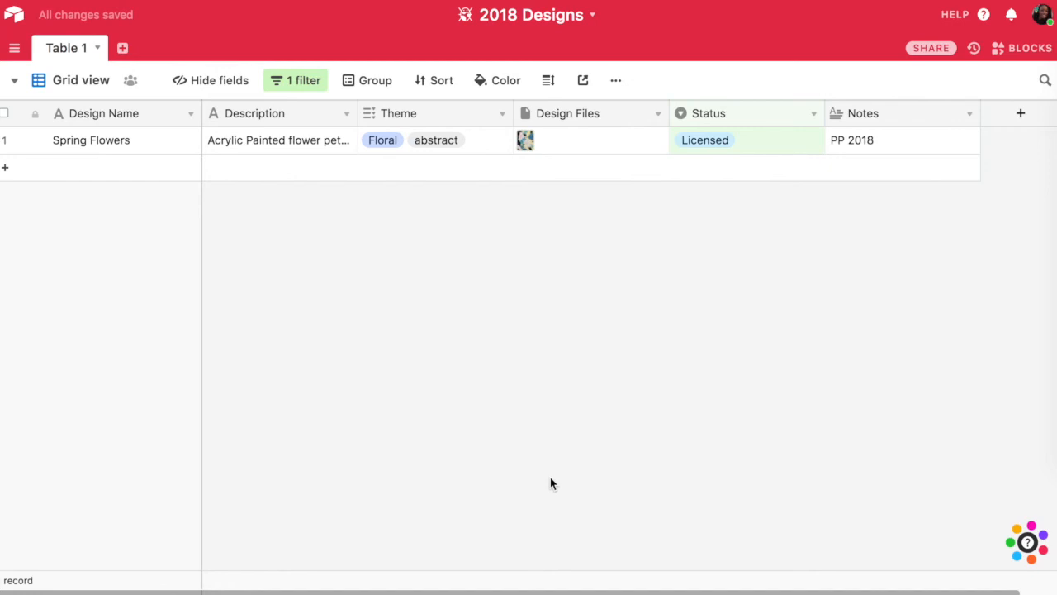
- Remove the Status filter condition from the grid view
left_click(320, 81)
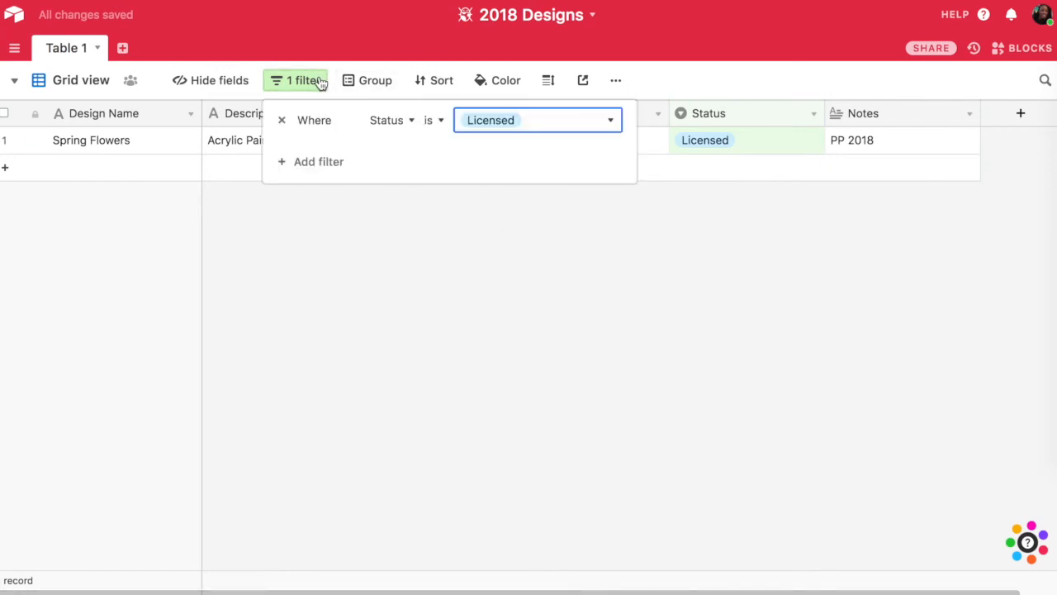
left_click(282, 121)
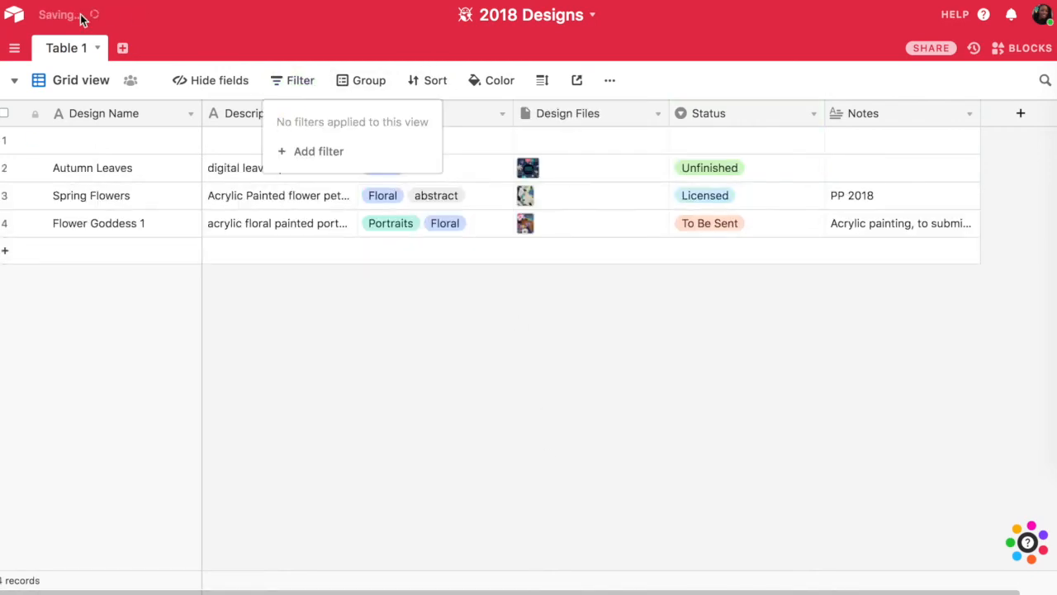
- Add a Gallery view to Table 1, keeping the default name Gallery
left_click(19, 79)
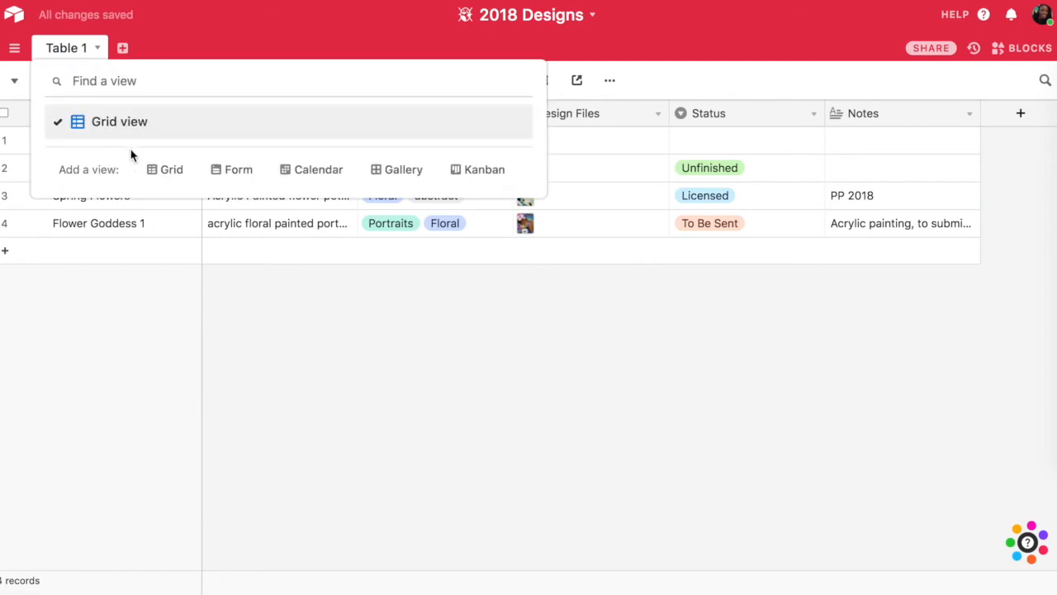
left_click(403, 171)
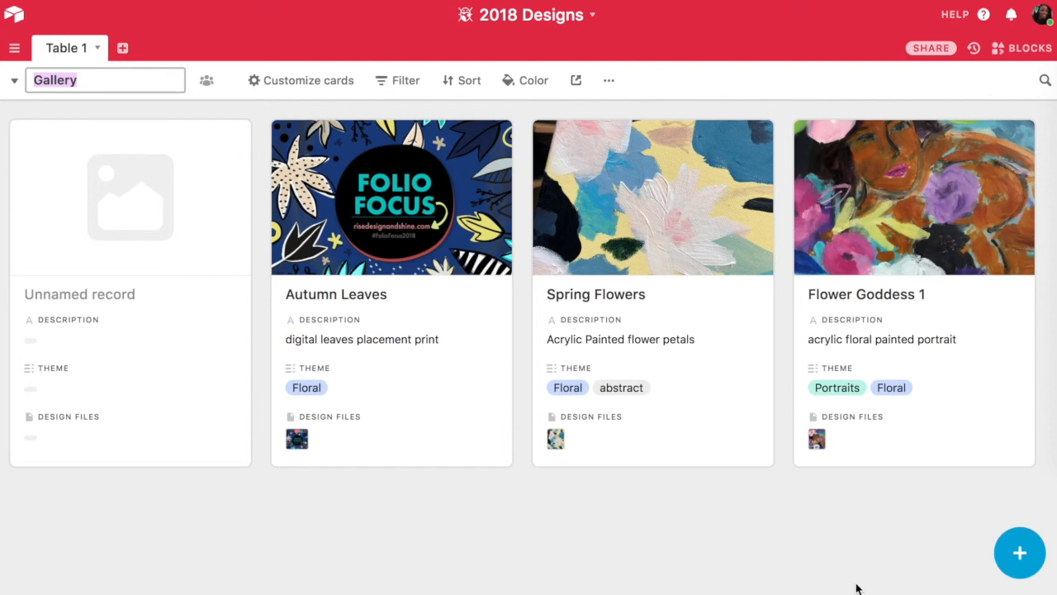
key("Return")
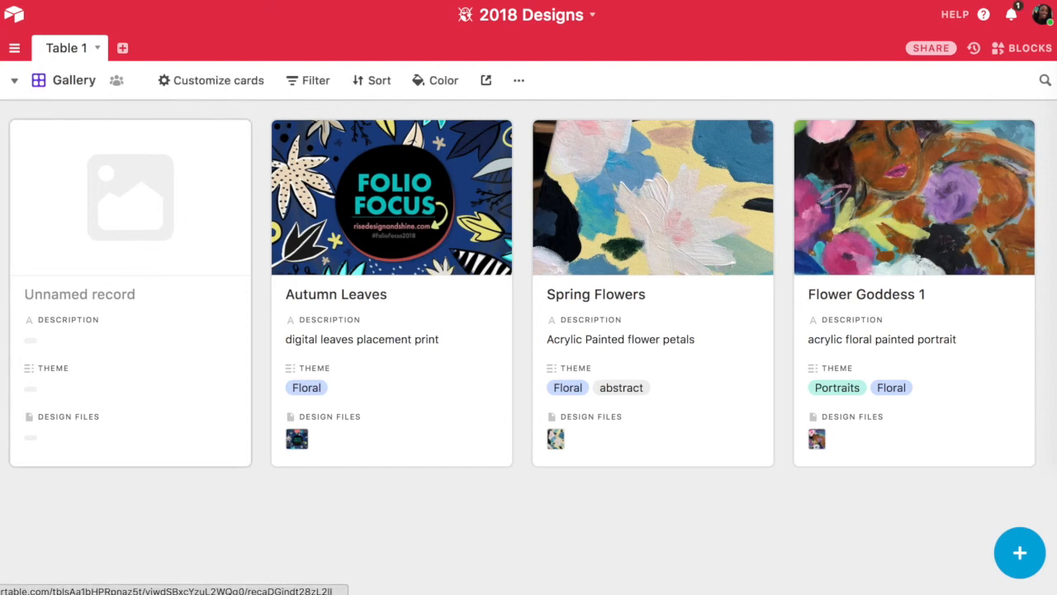
- Return to the Grid view and delete the empty first record above Autumn Leaves
left_click(14, 83)
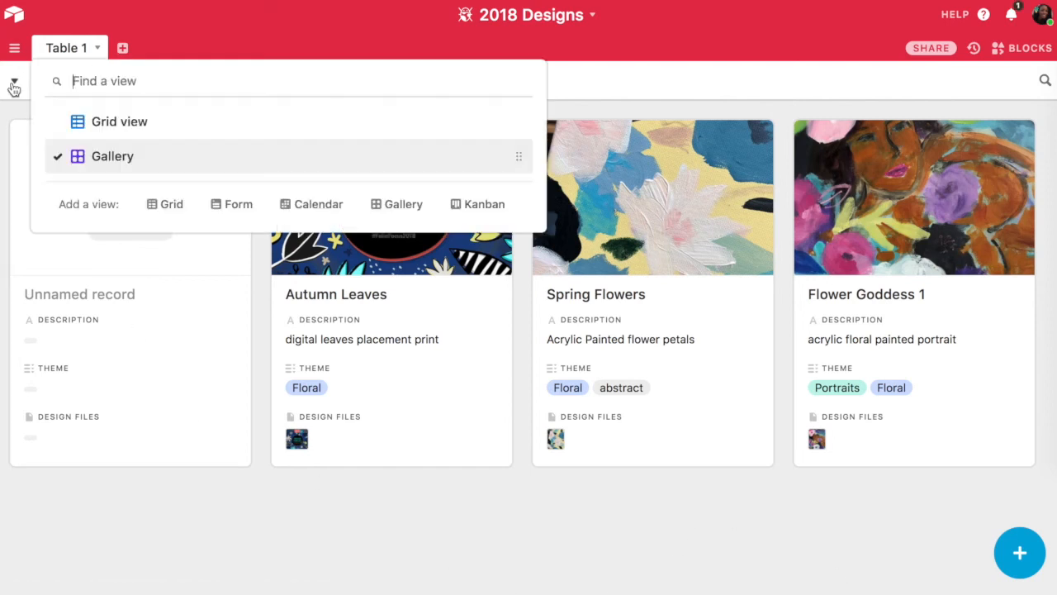
left_click(95, 121)
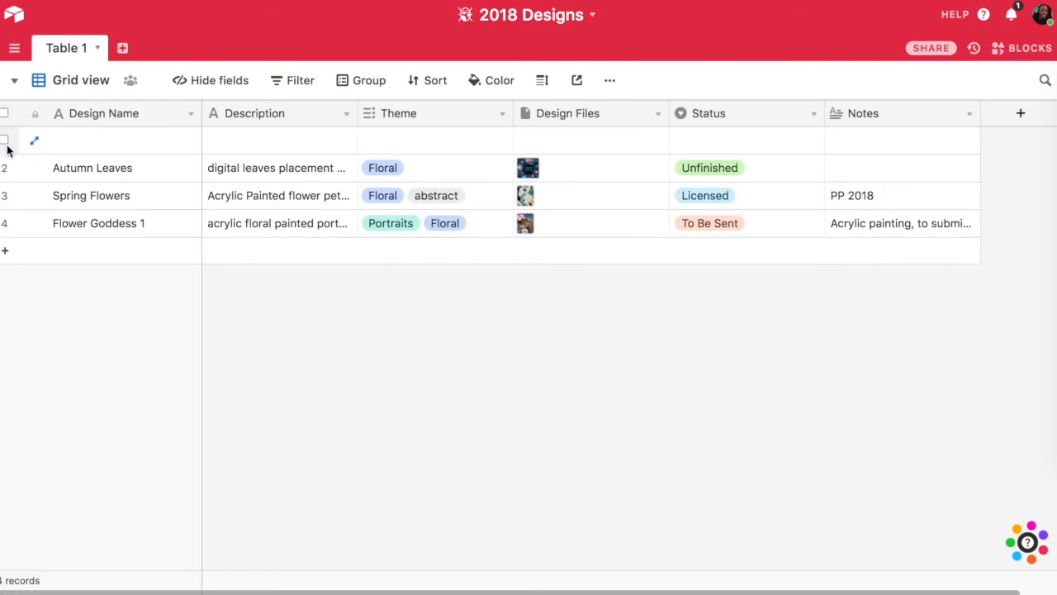
left_click(5, 142)
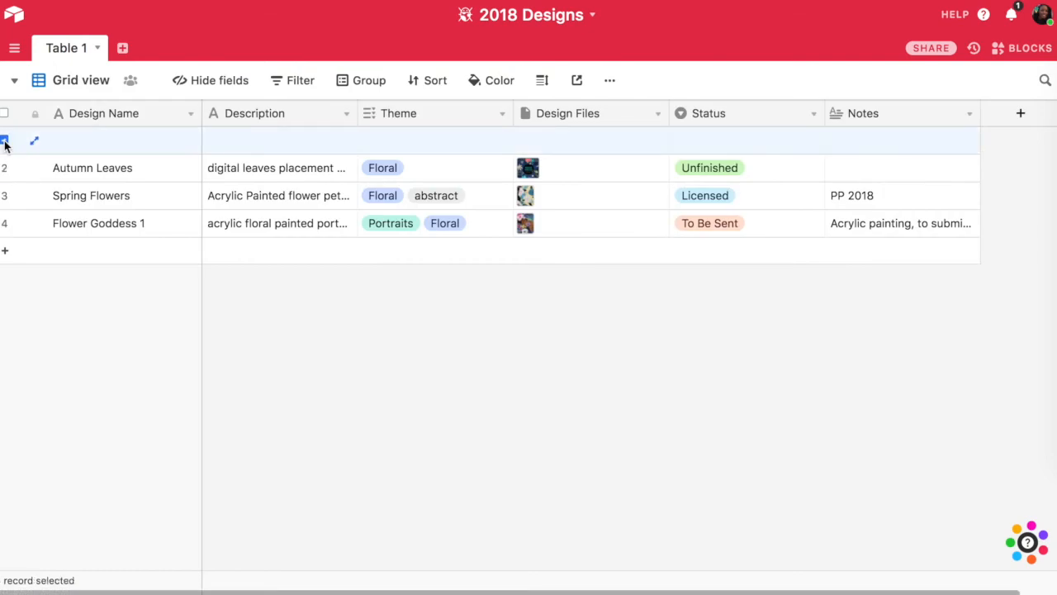
right_click(5, 144)
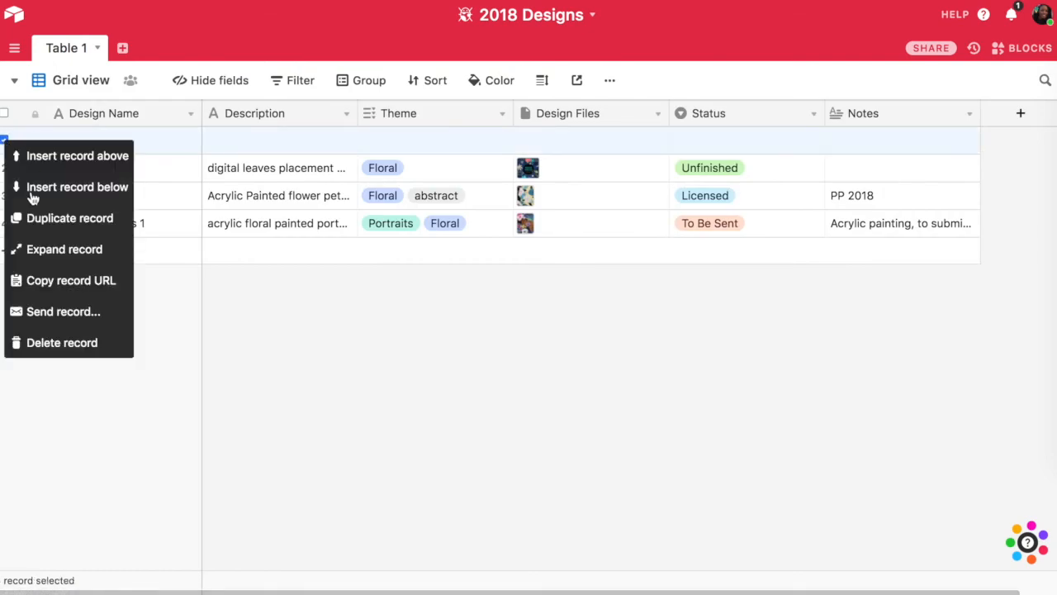
left_click(55, 343)
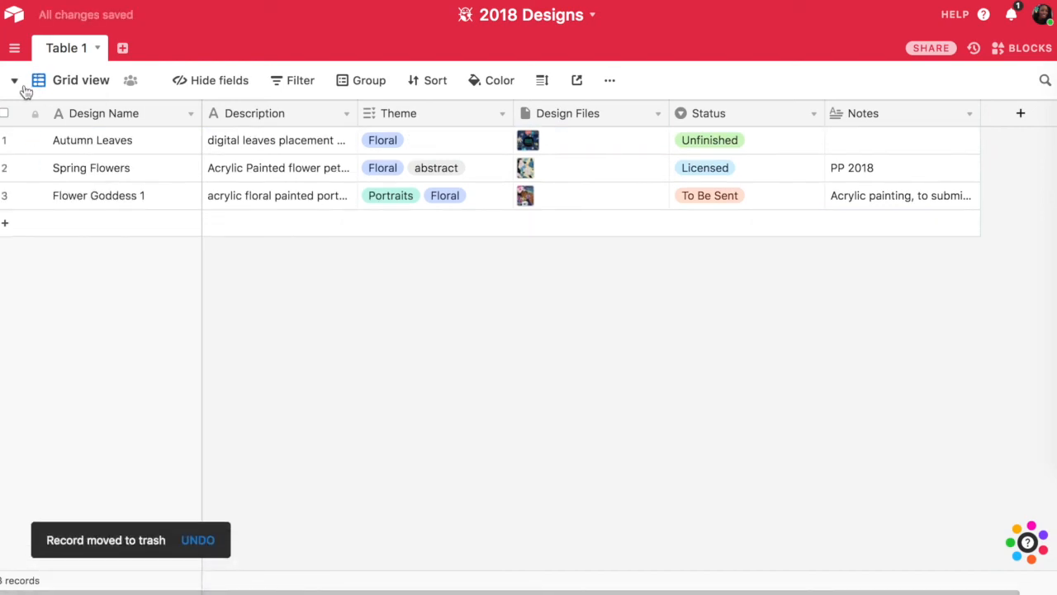
- Switch to the existing Gallery view and look at its filter options without adding a filter
left_click(16, 82)
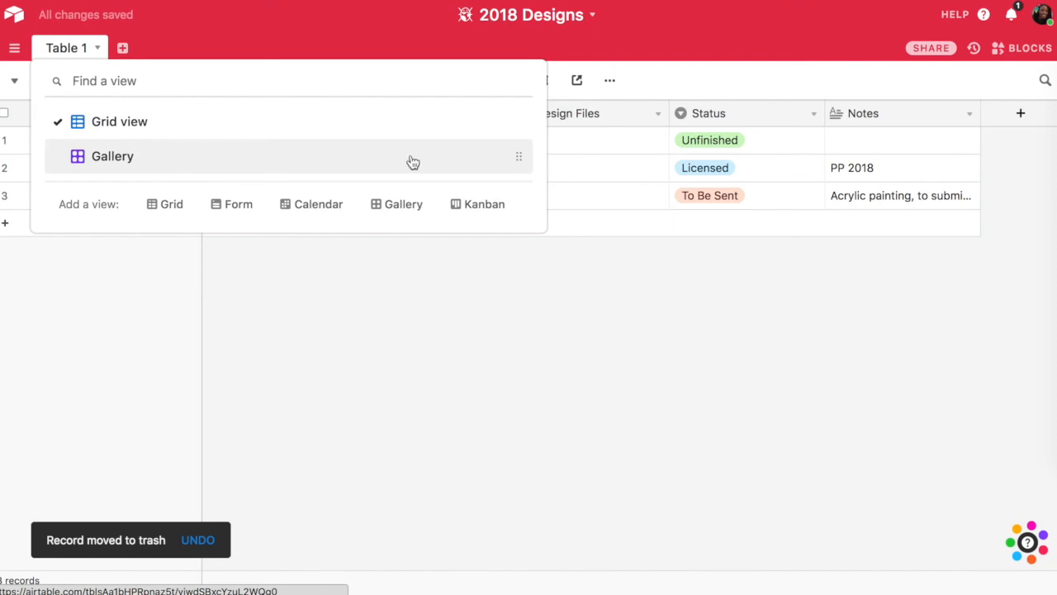
left_click(523, 158)
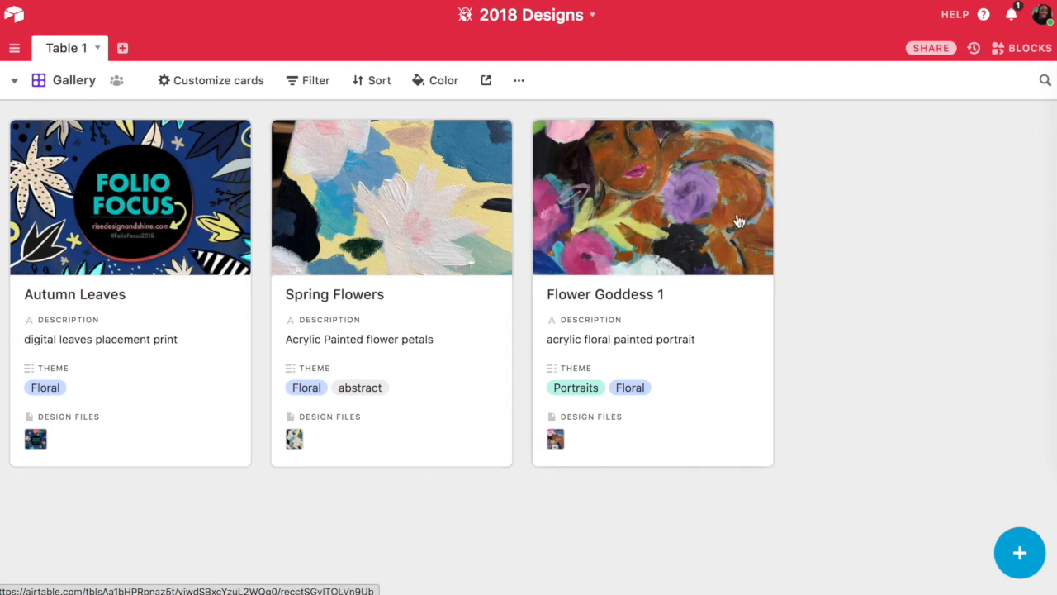
left_click(326, 87)
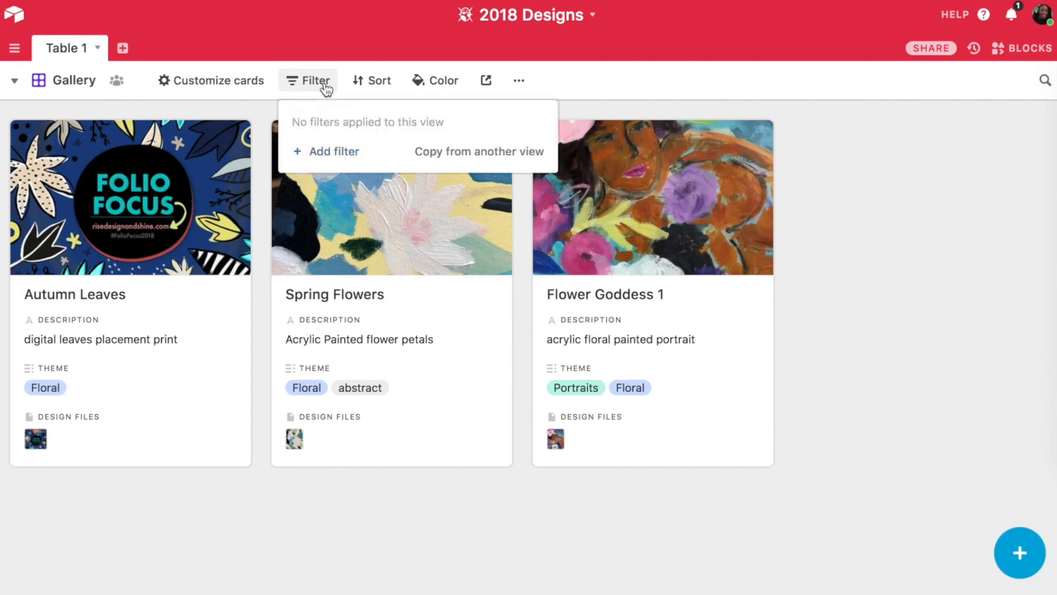
left_click(325, 87)
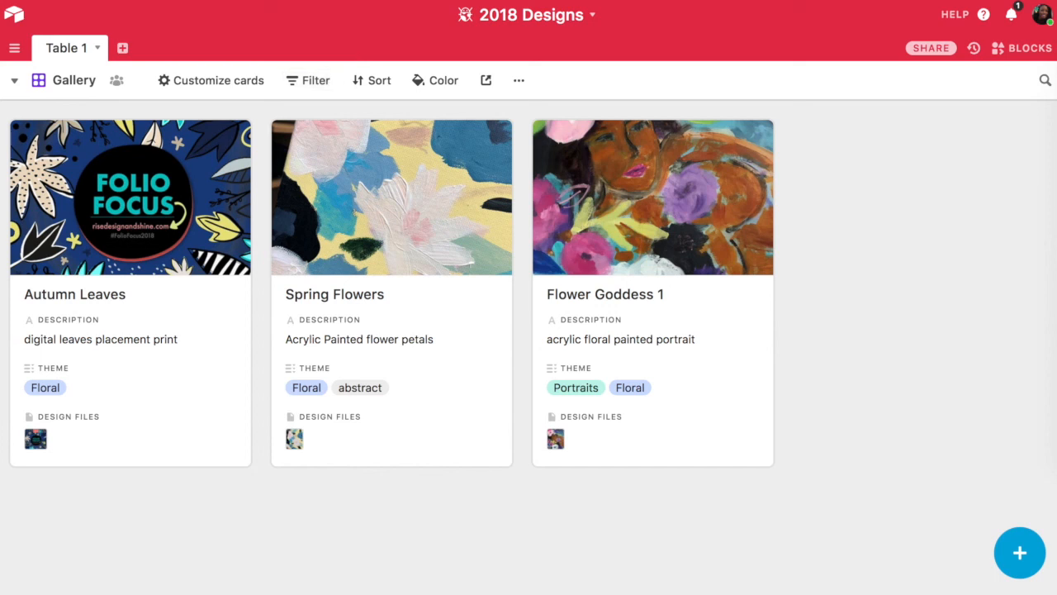